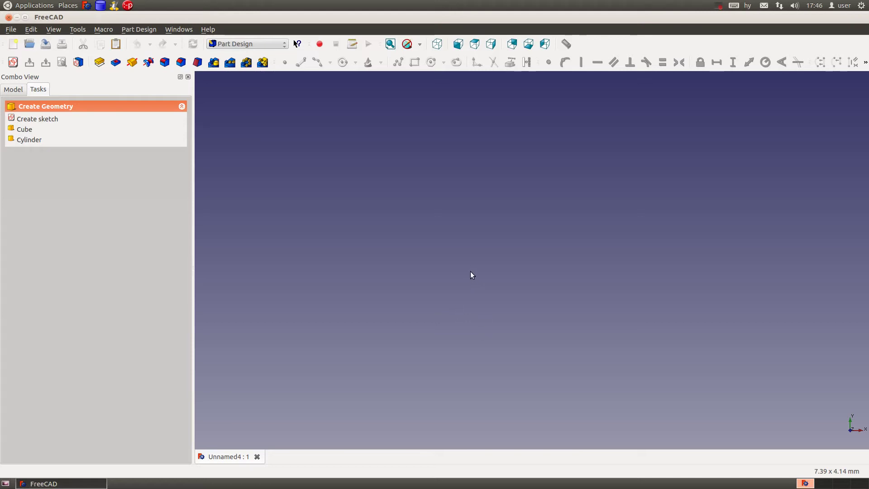
Switch the workbench to Image.
left_click(286, 47)
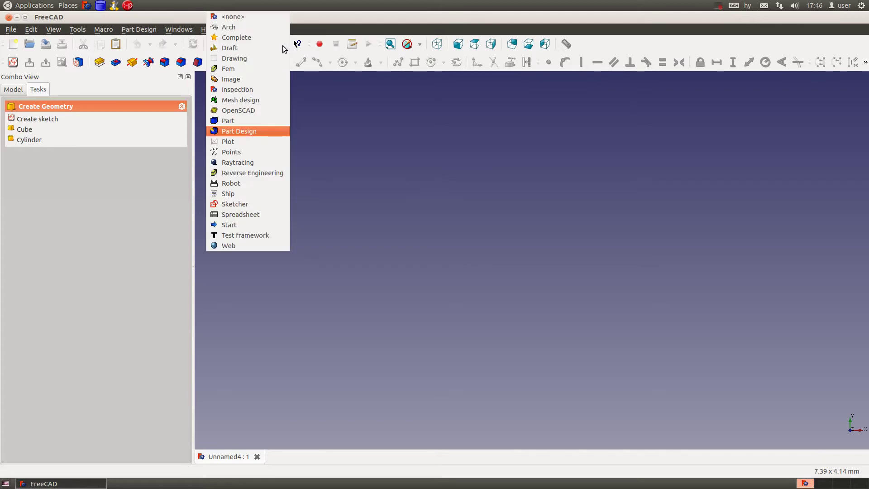
left_click(394, 162)
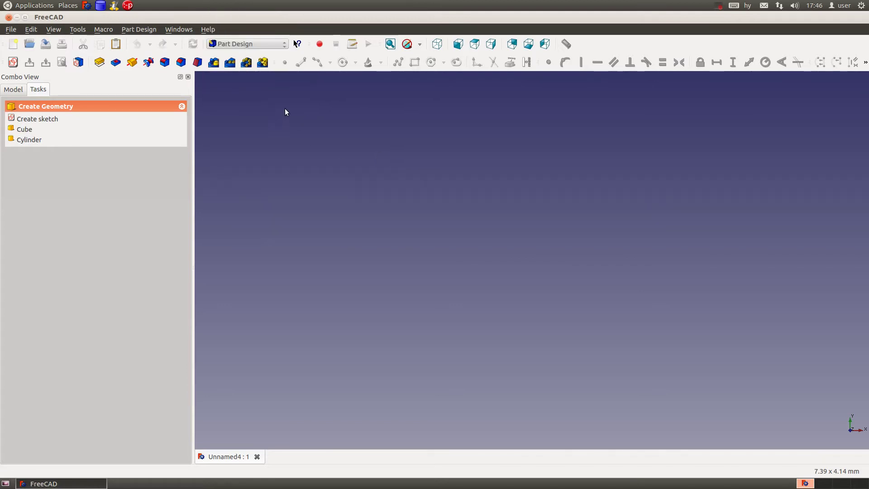
left_click(286, 46)
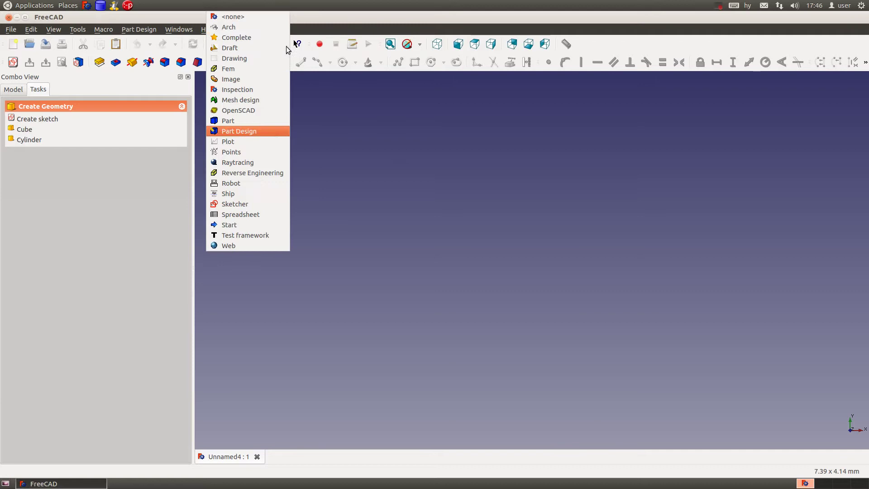
left_click(244, 80)
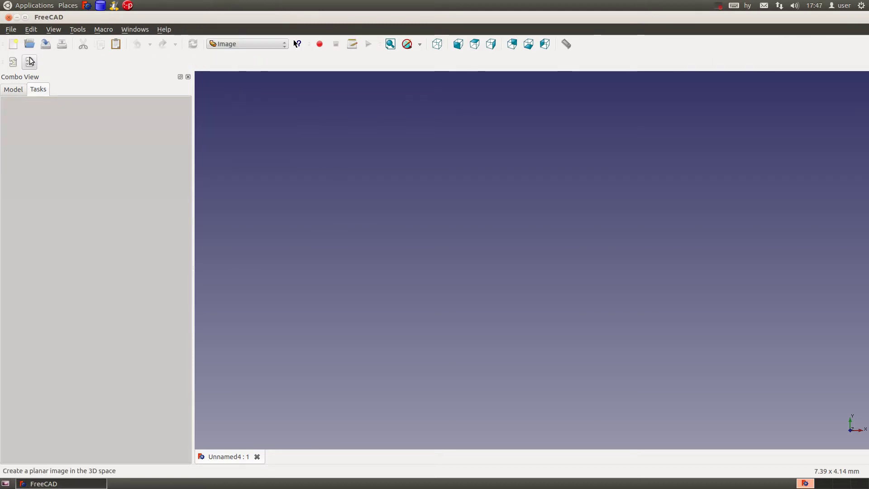
Import Desktop/index.png as an image plane on the XY-Plane.
left_click(30, 62)
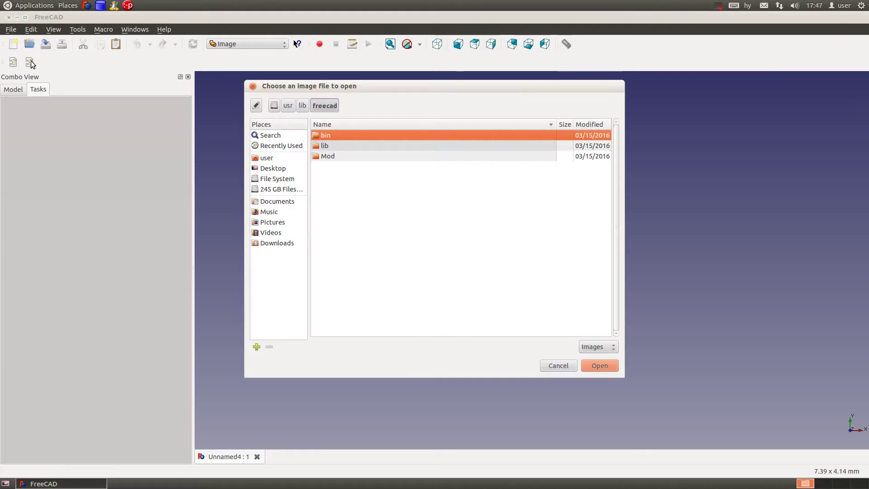
left_click(272, 167)
double_click(329, 186)
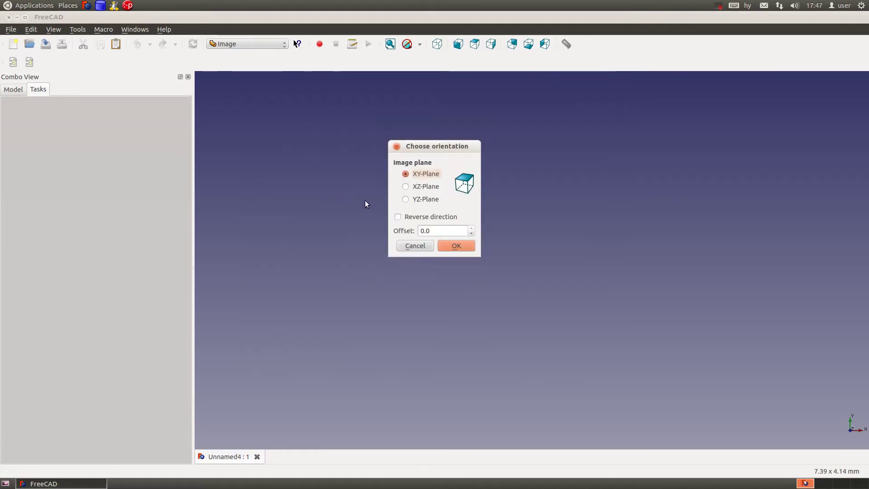
left_click(453, 246)
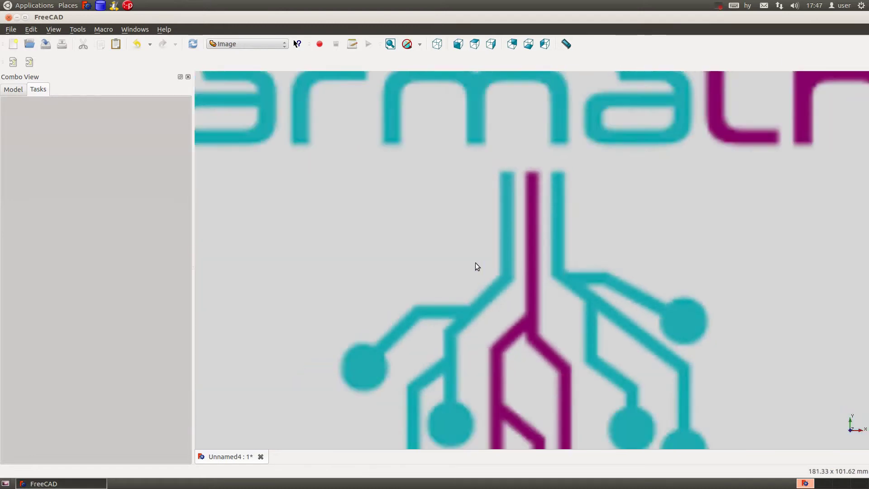
Set the ImagePlane's XSize and YSize to 100 mm each and recentre the view on it.
scroll(398, 244, "down", 2)
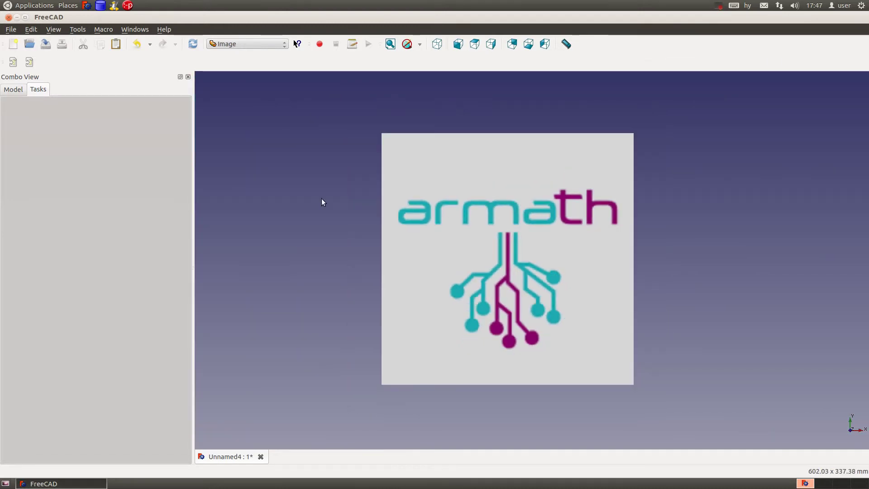
left_click(8, 89)
left_click(39, 130)
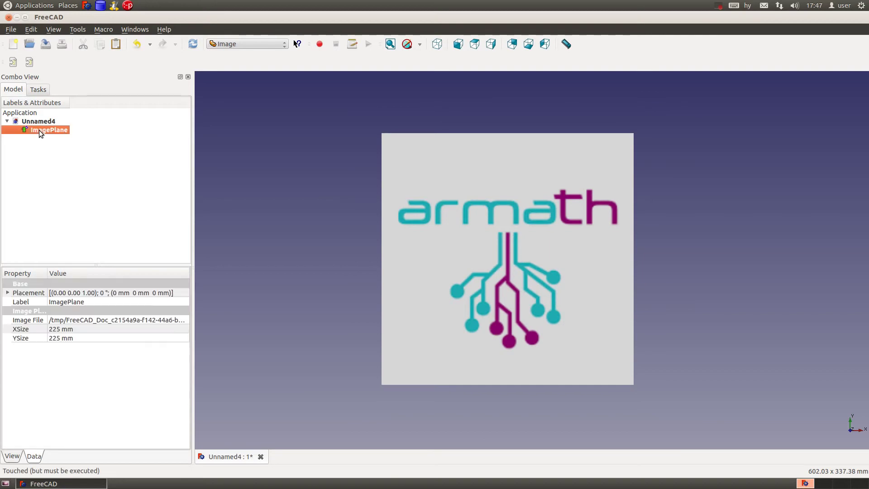
left_click(79, 330)
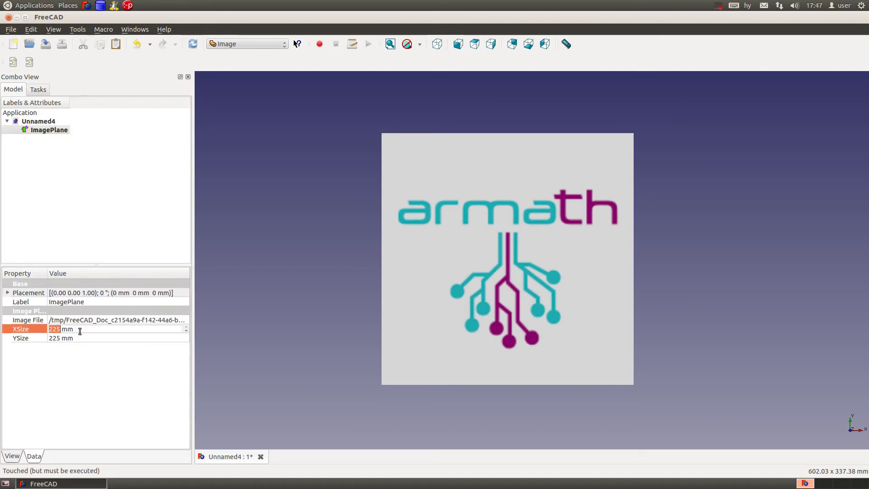
left_click(78, 337)
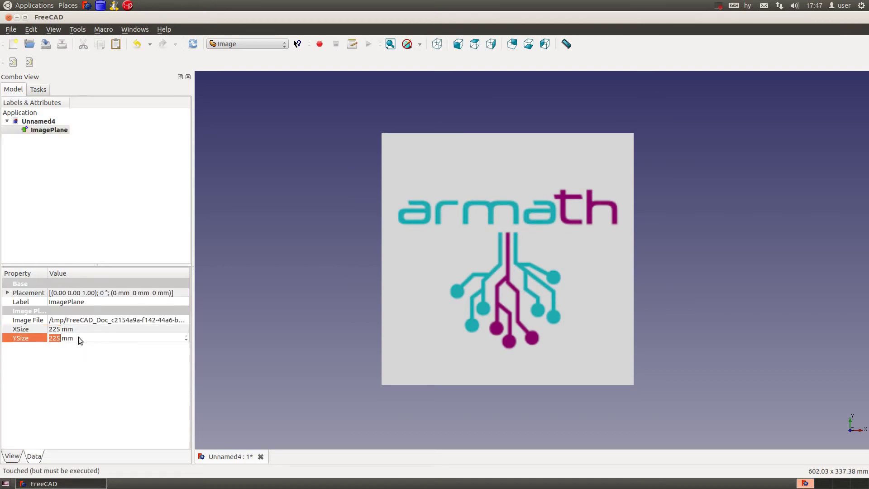
left_click(76, 329)
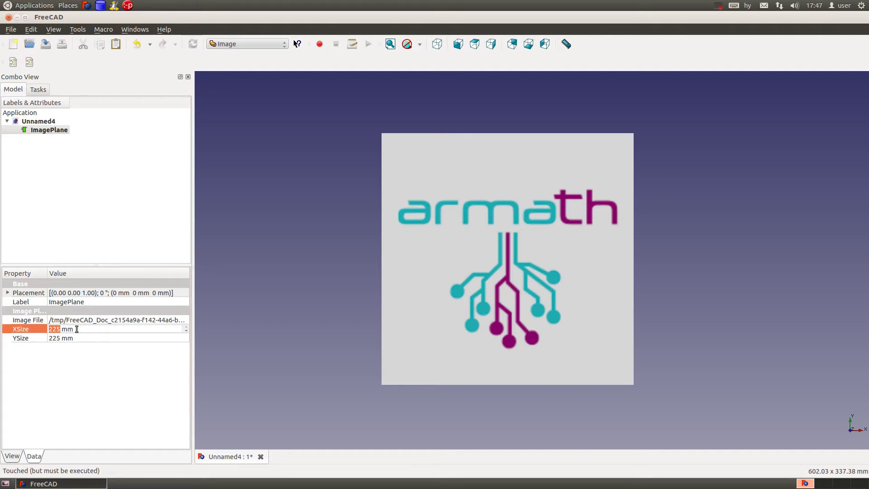
type("100")
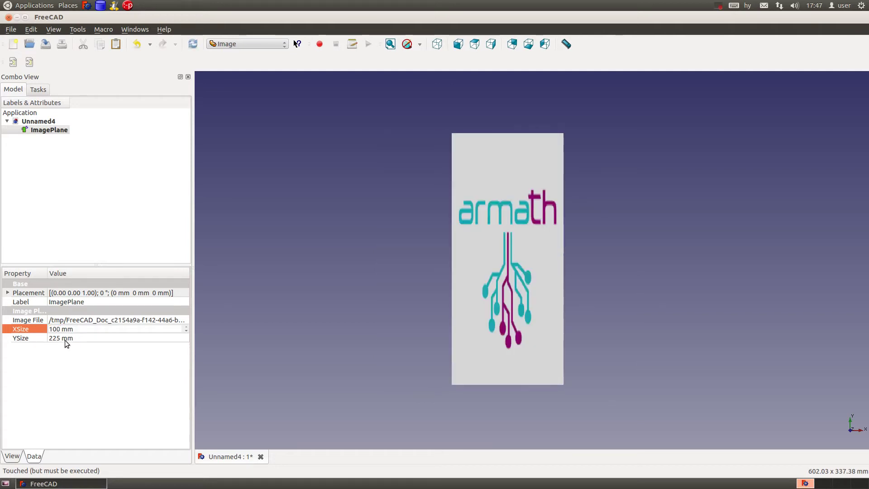
left_click(65, 339)
type("100")
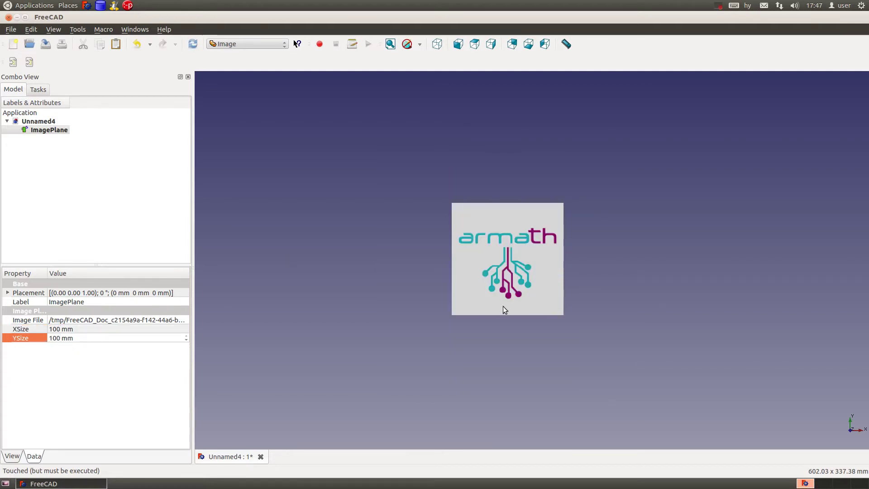
scroll(497, 299, "up", 1)
scroll(543, 292, "up", 1)
middle_click_drag(556, 279, 545, 279)
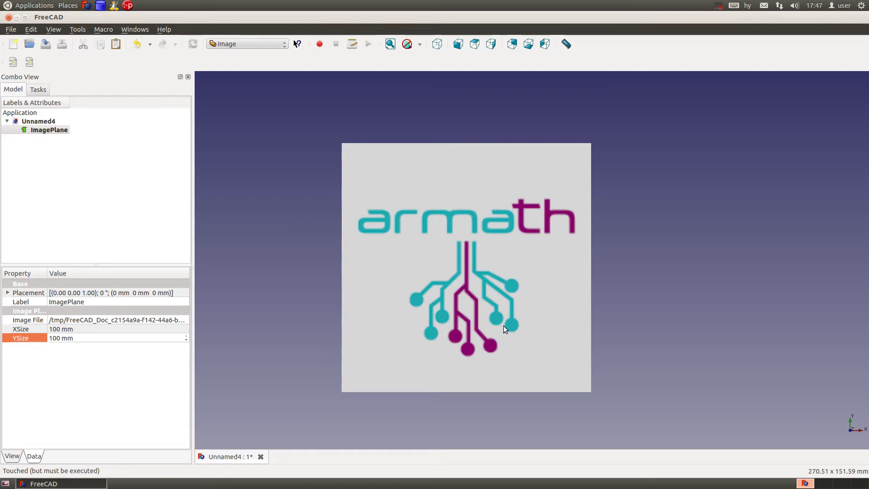
Switch to Part Design and create a new sketch on the XY-Plane.
left_click(286, 48)
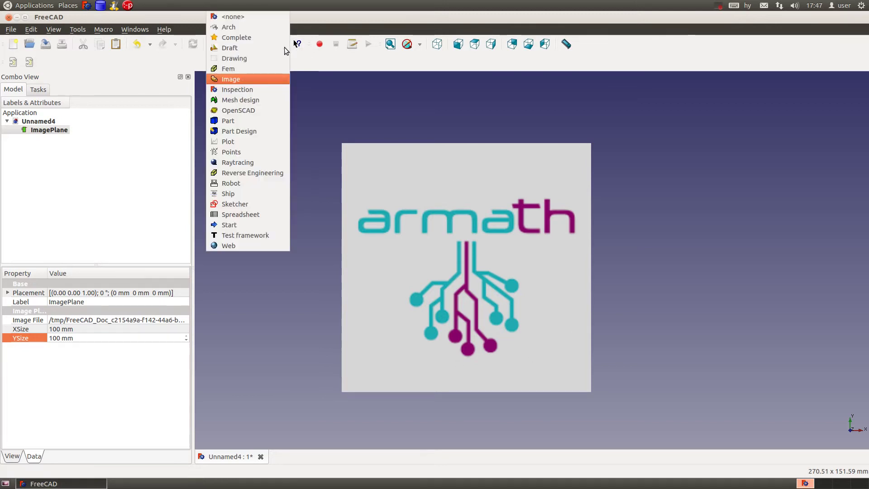
left_click(248, 132)
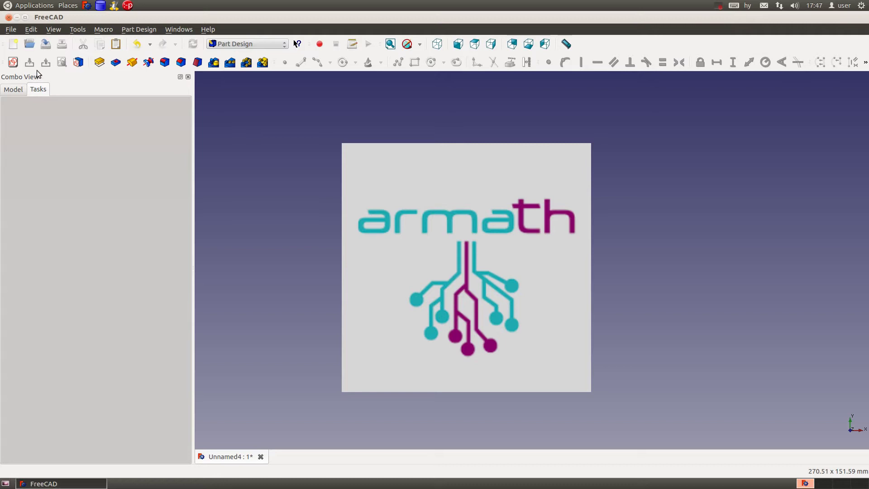
left_click(13, 63)
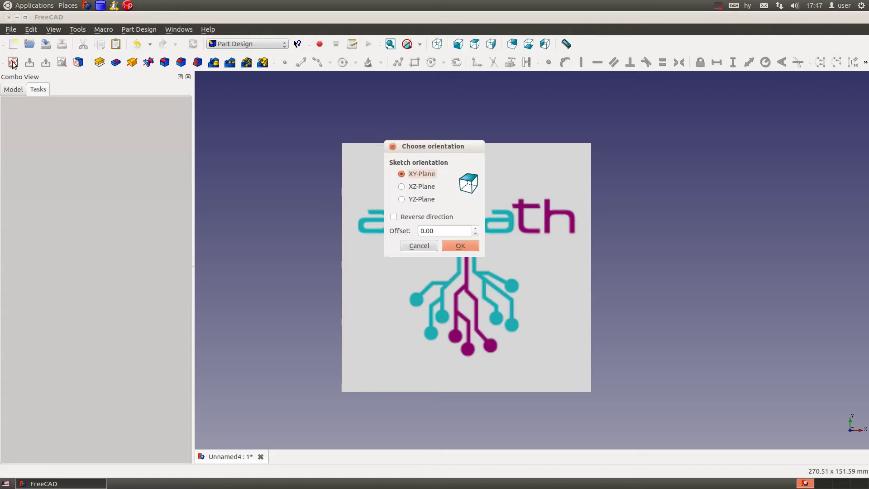
left_click(467, 245)
scroll(575, 215, "up", 1)
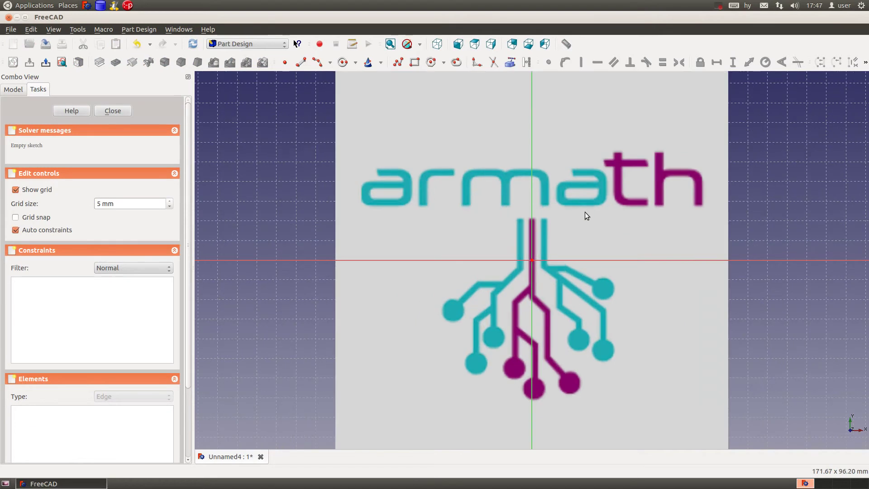
middle_click_drag(584, 211, 480, 221)
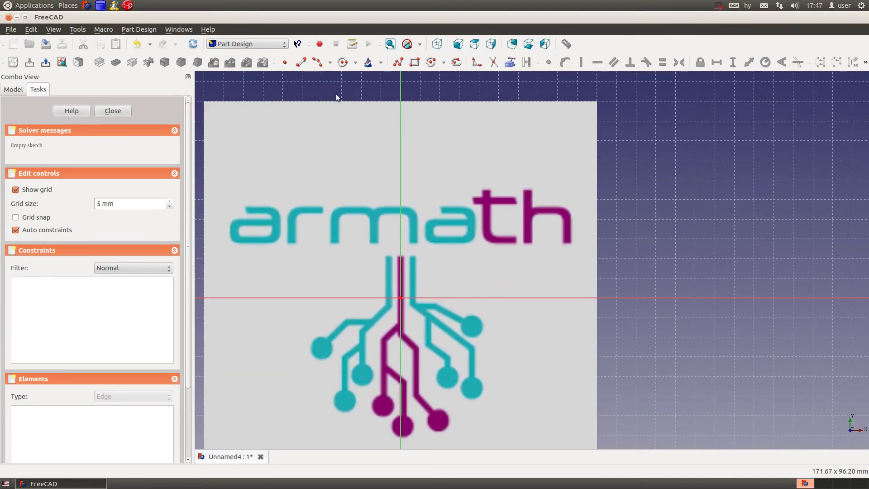
Start the Polyline tool and zoom in on the top of the logo's trunk.
left_click(399, 65)
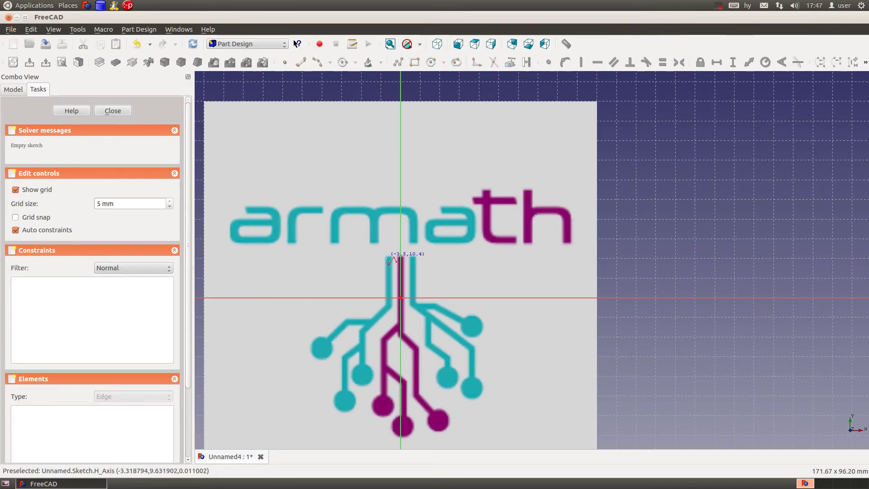
scroll(395, 271, "up", 1)
scroll(394, 285, "up", 1)
middle_click_drag(407, 276, 561, 226)
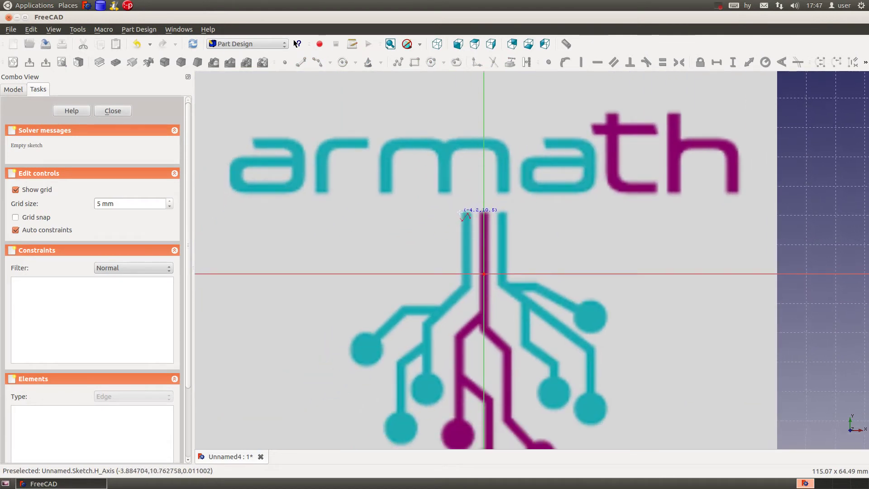
Trace the trunk's left edge and branch upper edge down to the left pad.
left_click(462, 212)
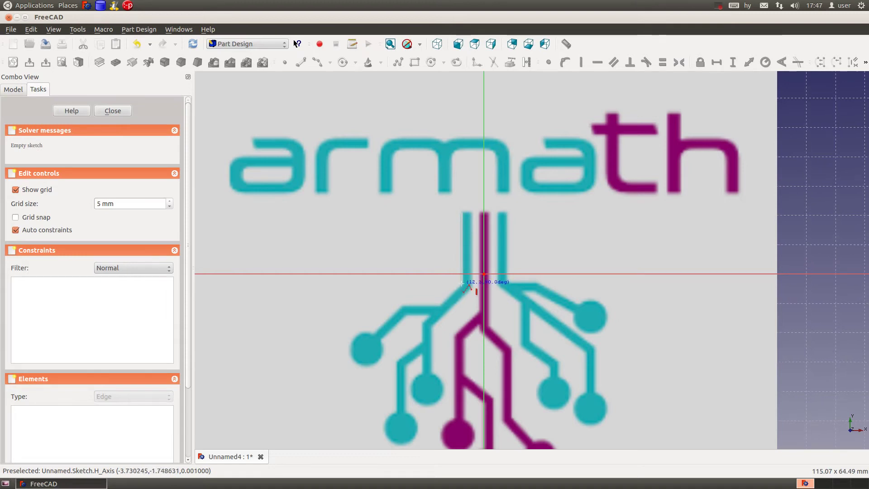
left_click(462, 284)
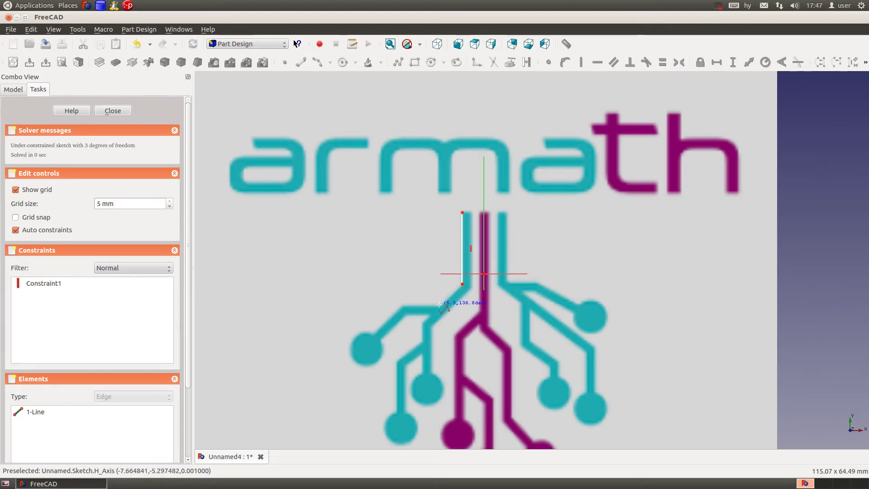
left_click(441, 306)
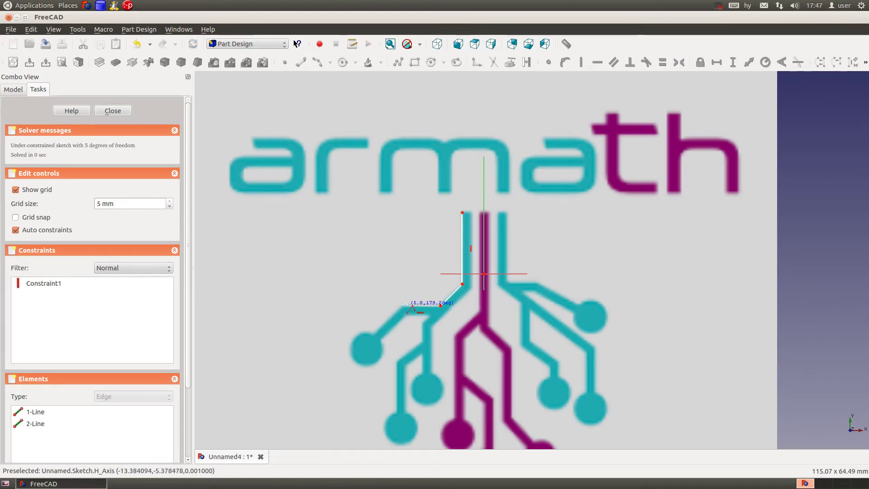
left_click(401, 306)
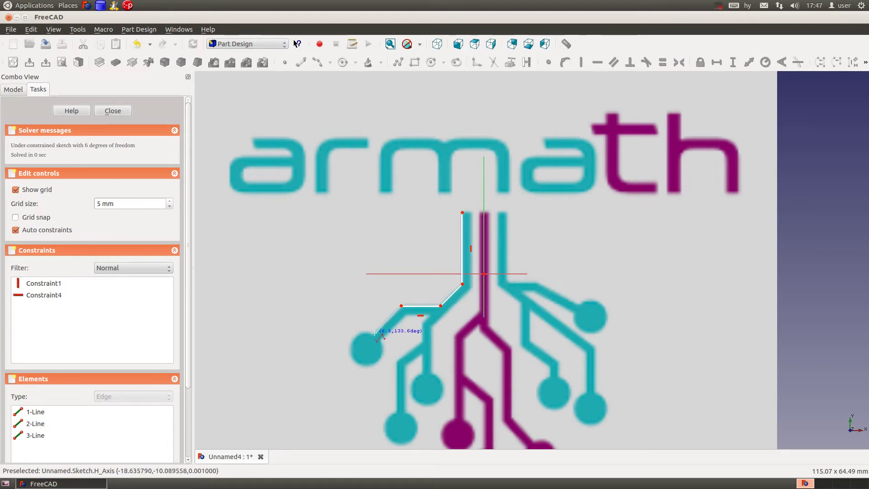
left_click(375, 333)
key("Escape")
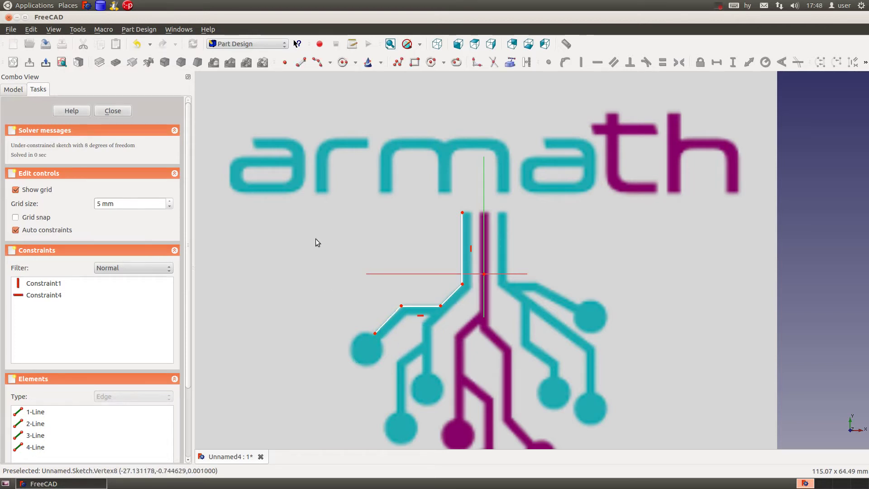
Trace the branch's lower edge from the left pad back to the bend.
left_click(397, 62)
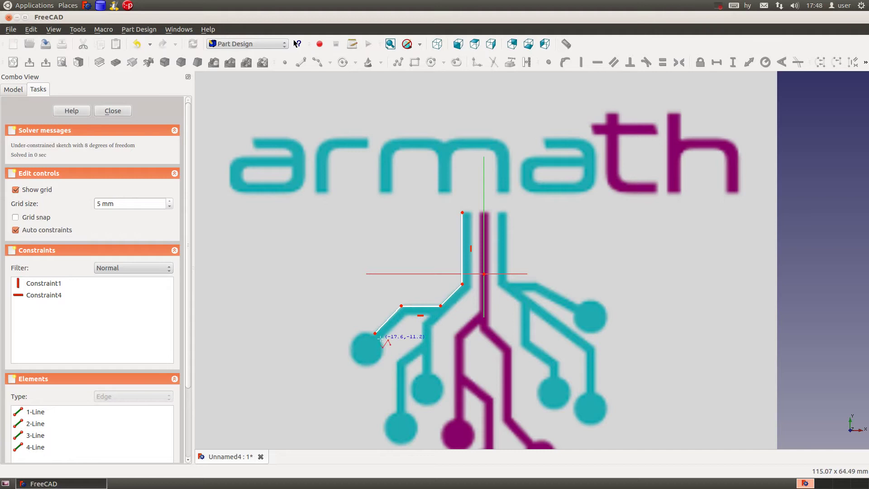
left_click(375, 333)
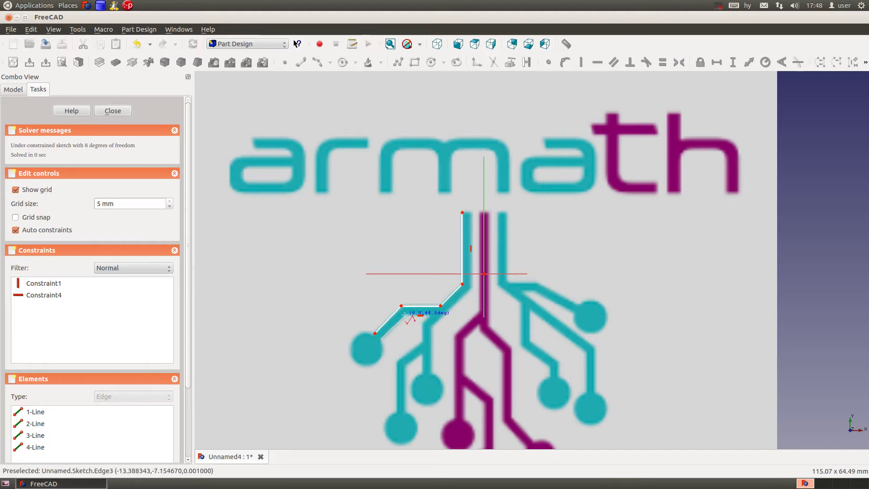
left_click(405, 316)
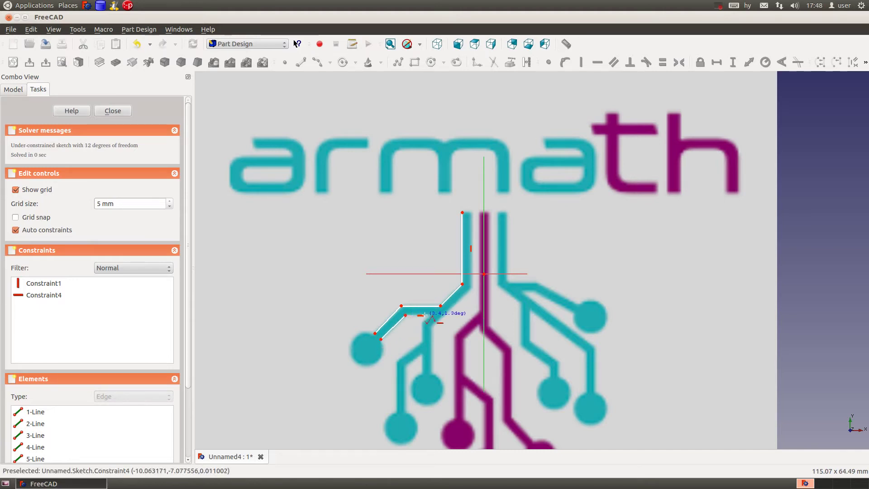
left_click(432, 315)
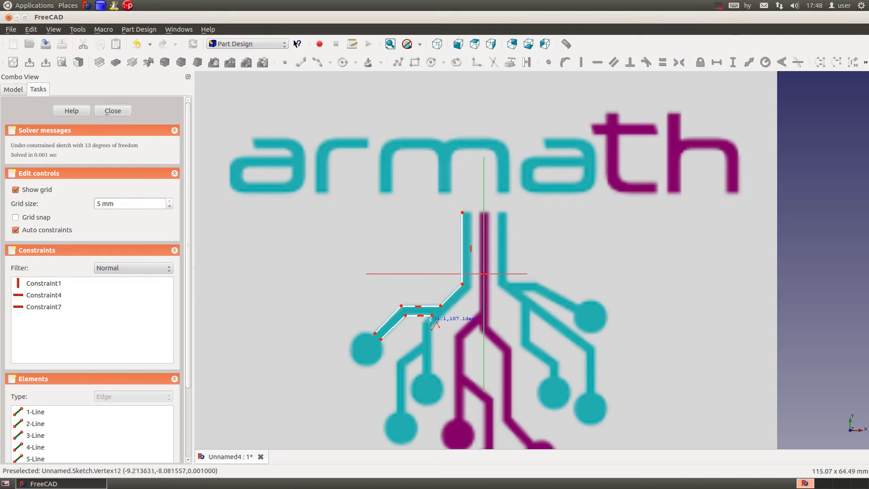
right_click(424, 323)
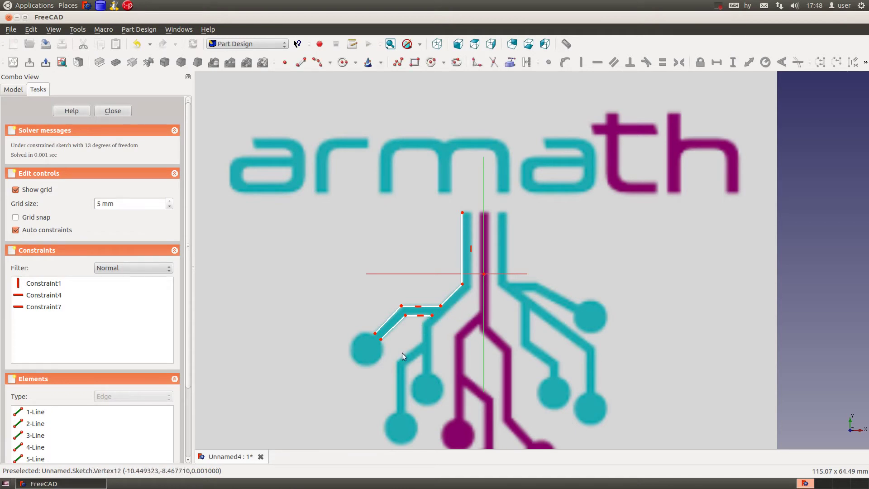
left_click(317, 62)
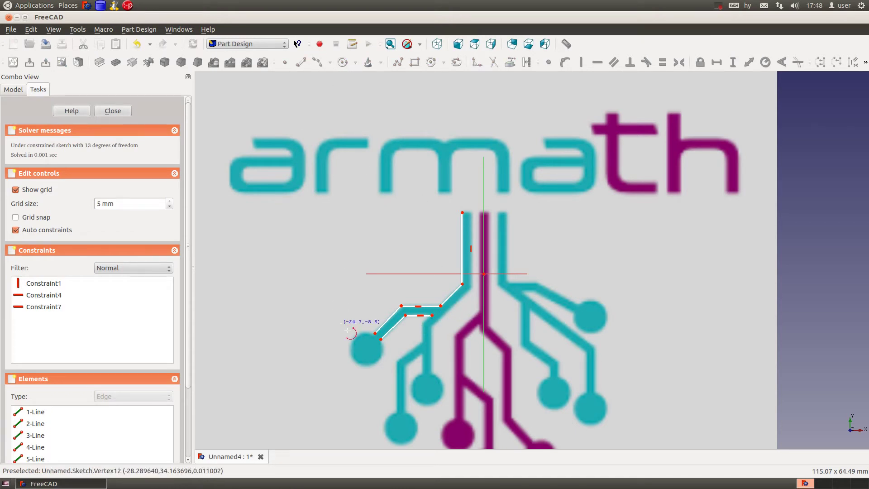
Draw a circle over the left round pad and zoom in on it.
left_click(376, 335)
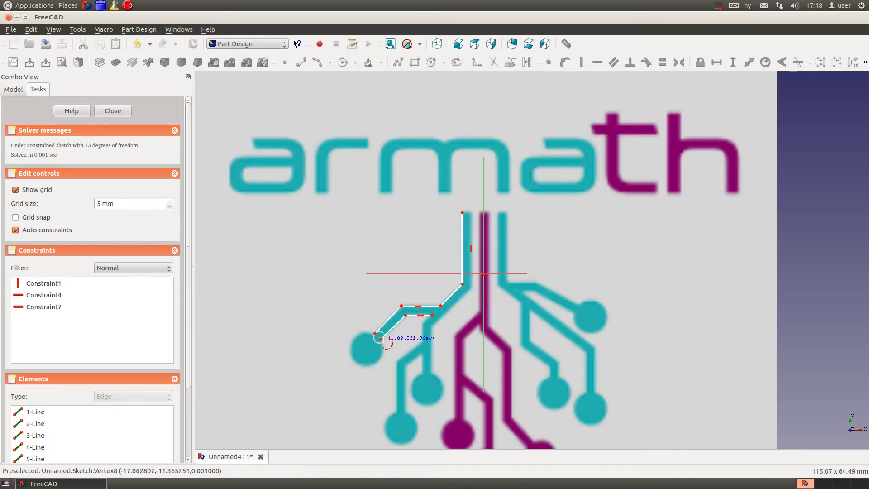
left_click(361, 361)
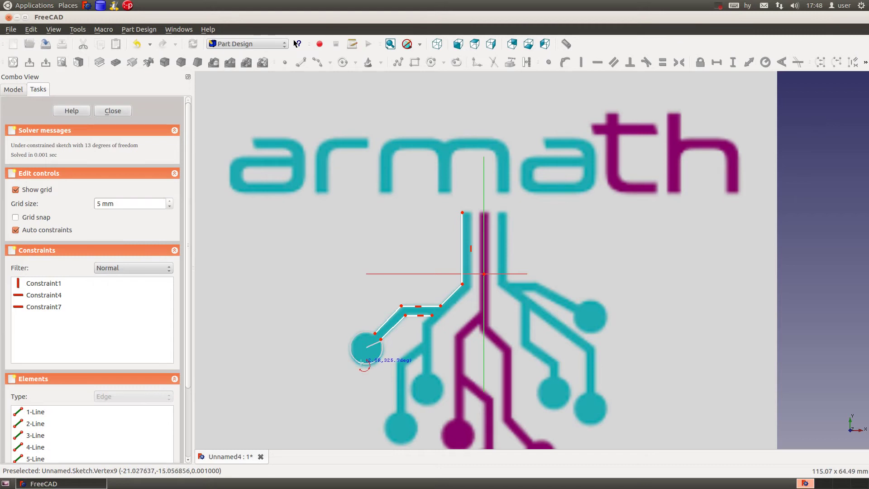
scroll(414, 371, "up", 1)
scroll(443, 346, "up", 1)
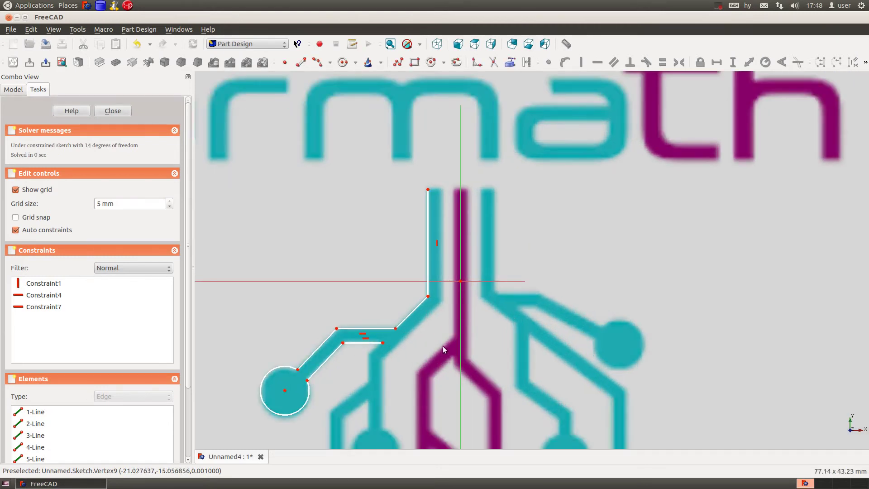
middle_click_drag(393, 351, 487, 269)
scroll(414, 313, "up", 1)
scroll(389, 319, "up", 2)
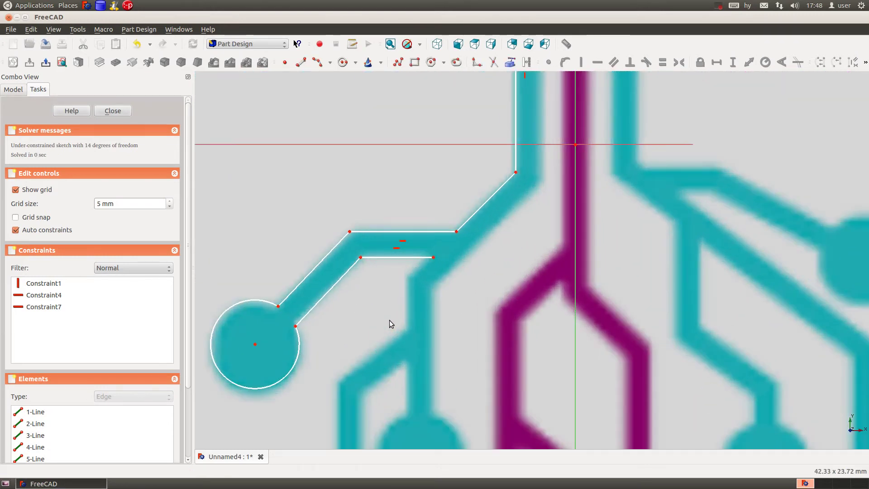
middle_click_drag(383, 315, 534, 258)
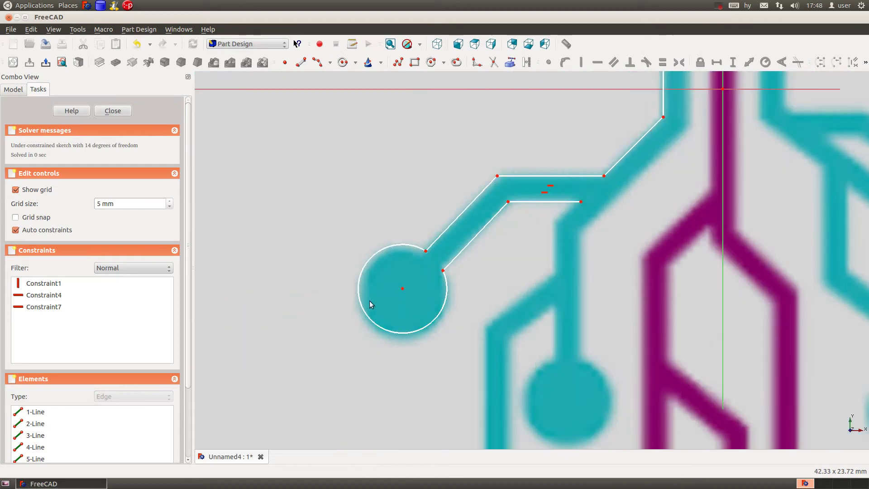
Make the two trace end points at the pad coincident.
left_click(442, 270)
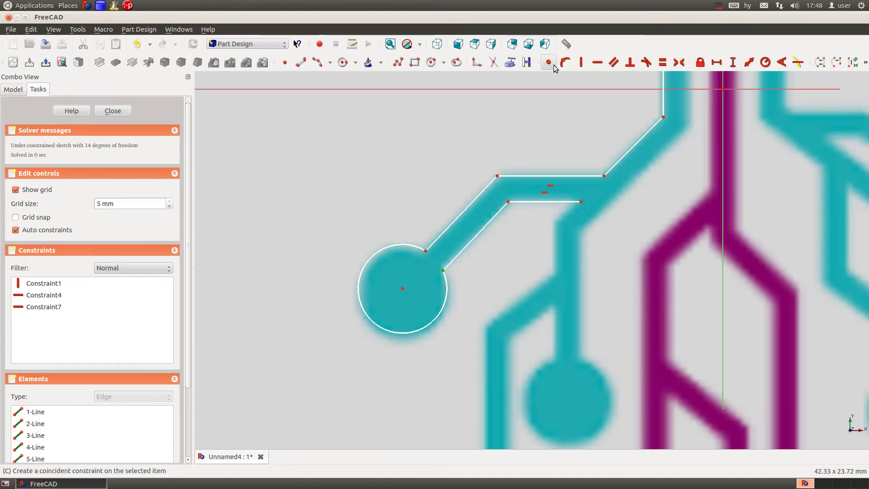
left_click(425, 250)
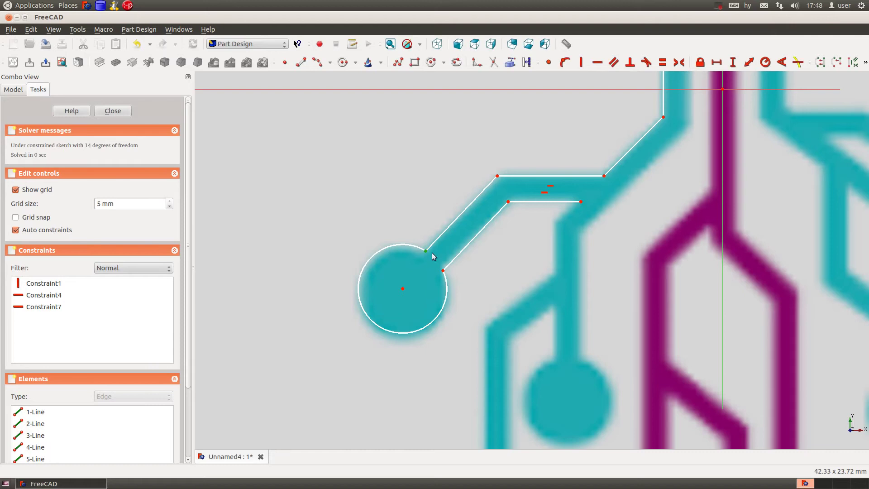
left_click(549, 63)
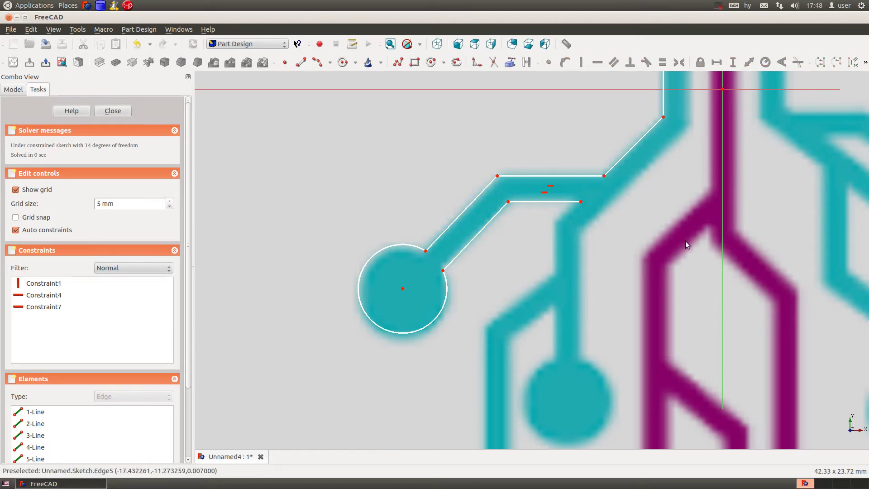
scroll(568, 287, "up", 1)
scroll(516, 301, "down", 5)
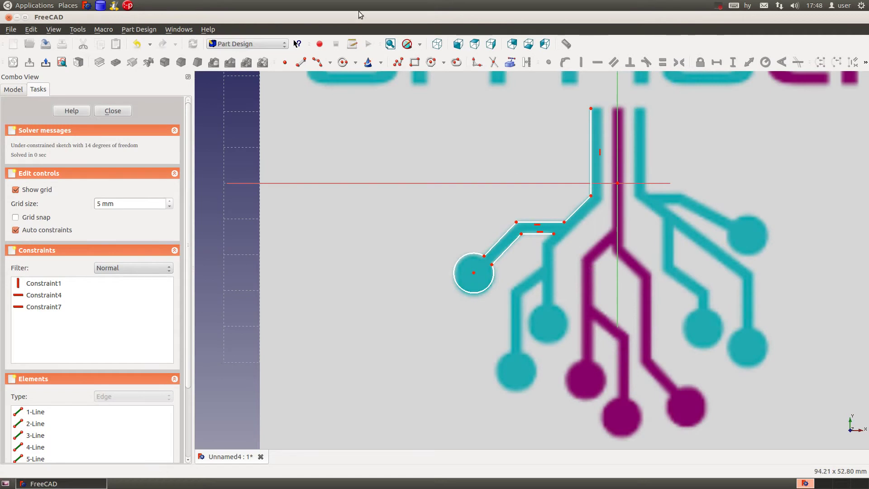
Draw a short line at the trace bend, then delete it as a stray.
left_click(397, 62)
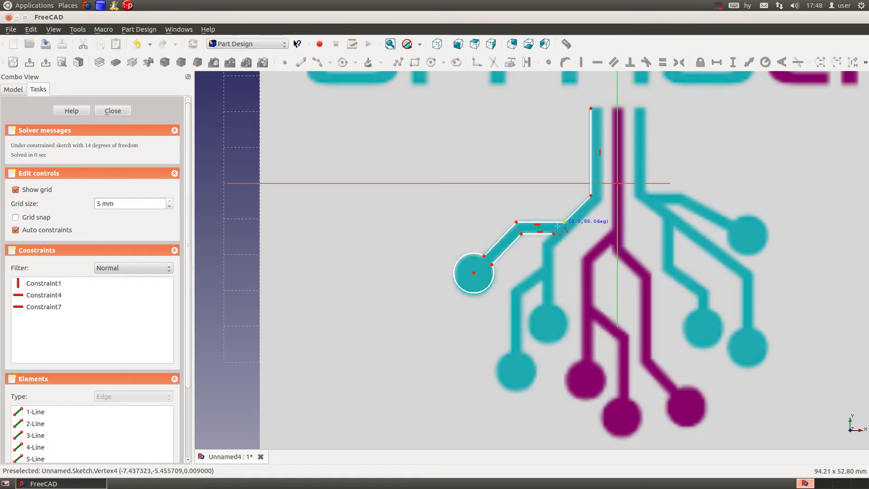
left_click(563, 221)
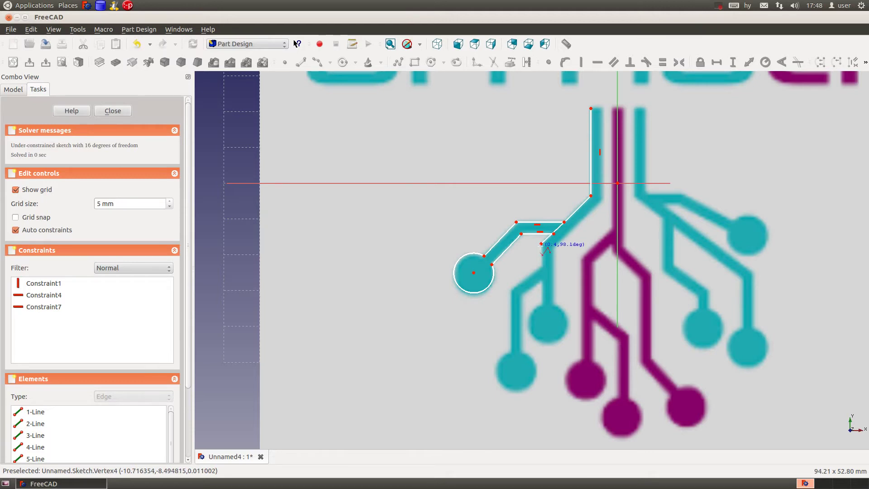
key("Escape")
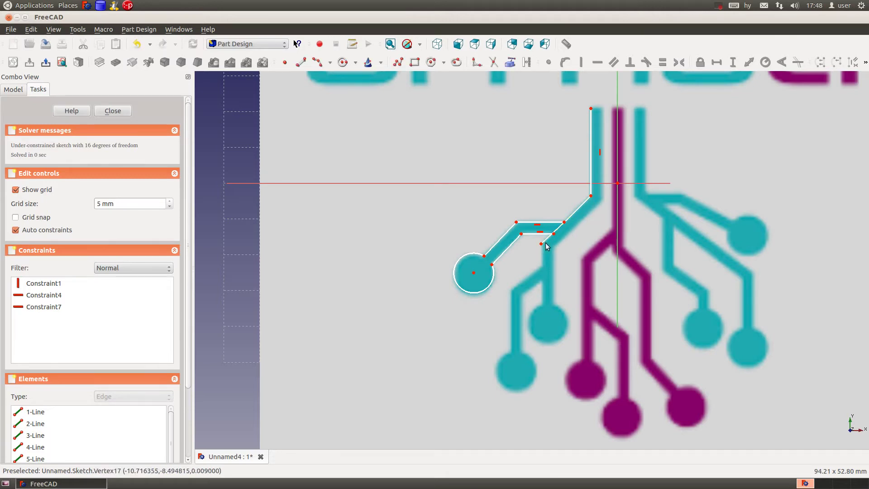
left_click(546, 244)
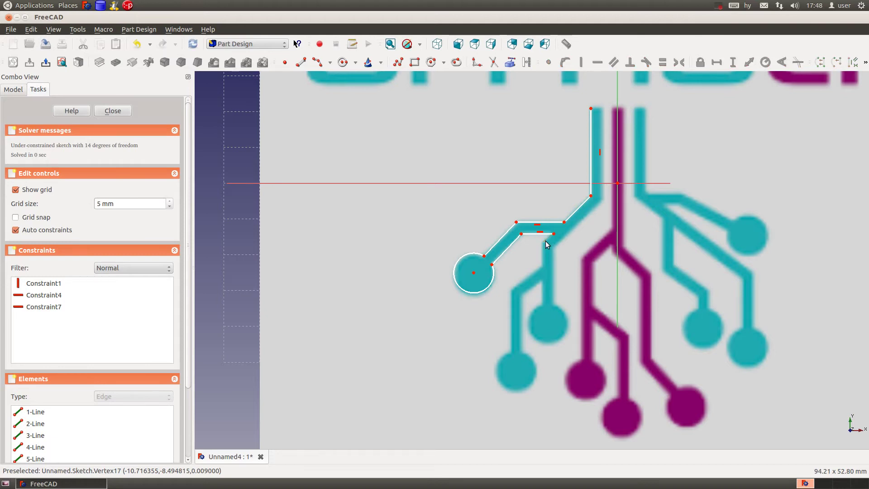
key("Delete")
Trace the second branch's outer edge from the bend down to the lower pad.
left_click(398, 62)
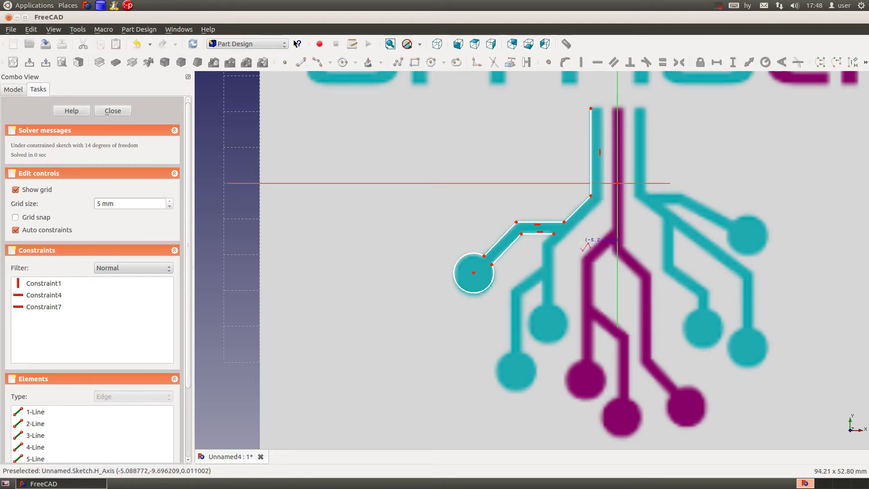
left_click(553, 233)
left_click(541, 243)
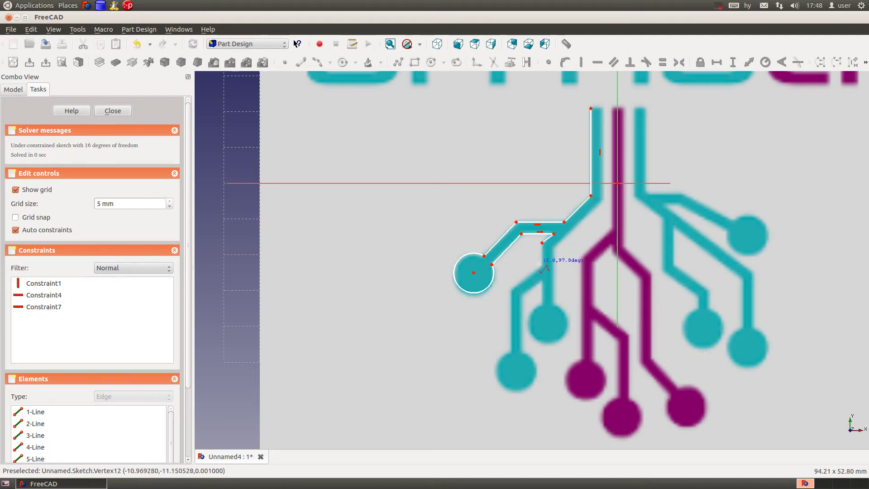
left_click(542, 266)
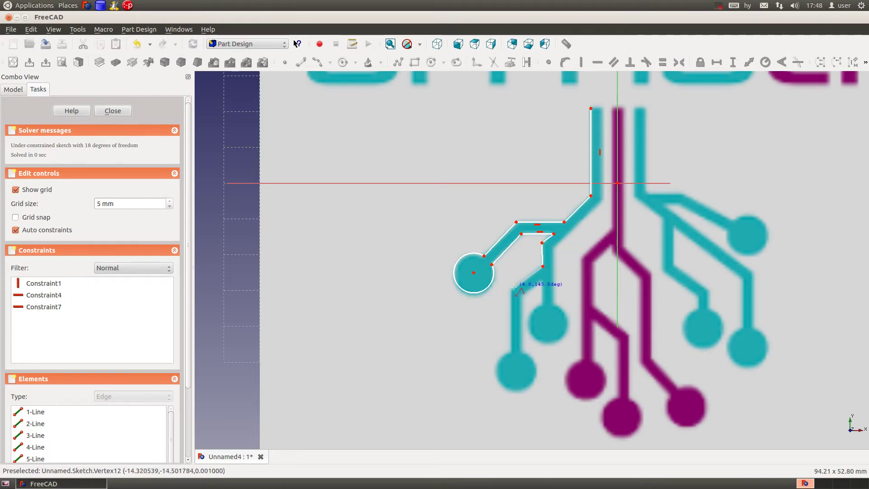
left_click(512, 289)
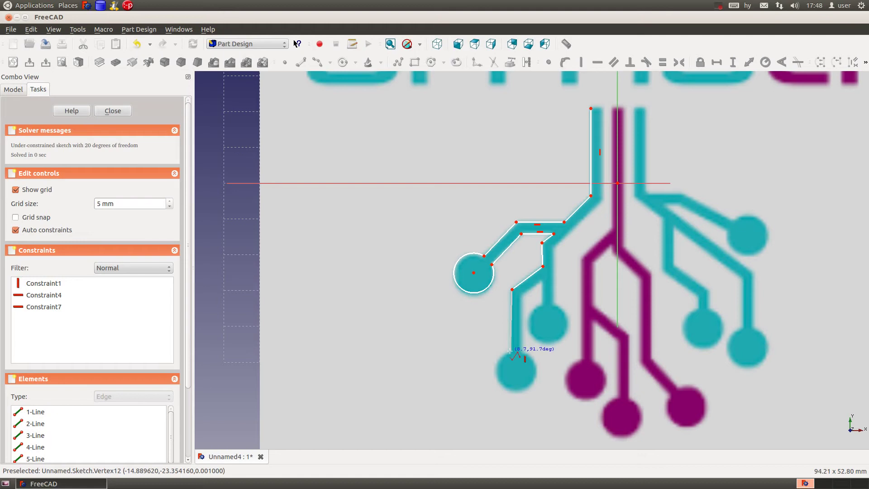
left_click(512, 351)
key("Escape")
Trace the inner edge back up the trunk's right side and close across its top.
left_click(397, 65)
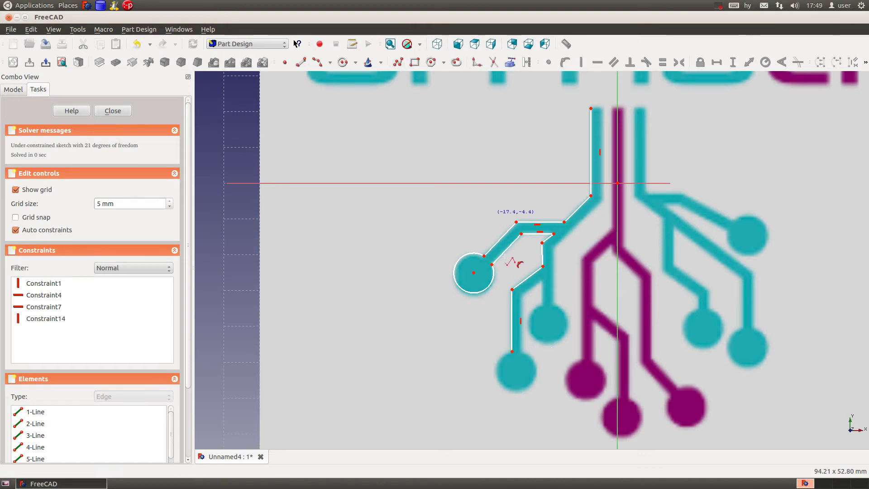
left_click(520, 351)
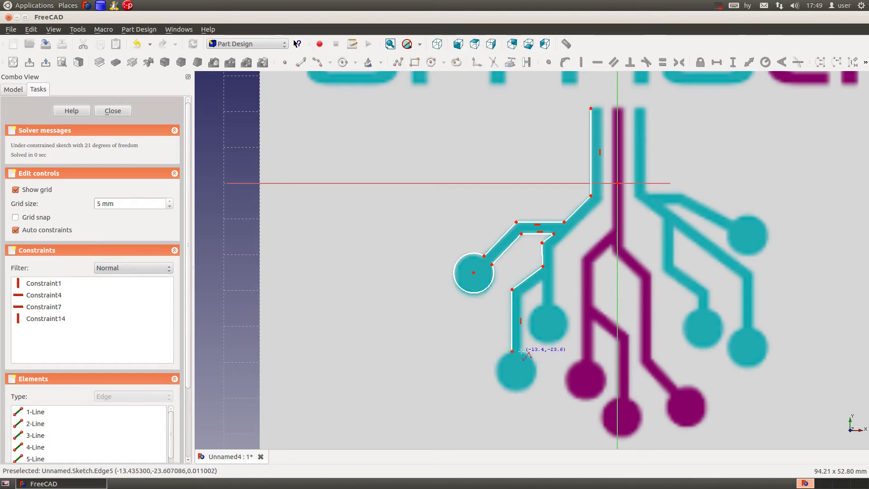
left_click(521, 296)
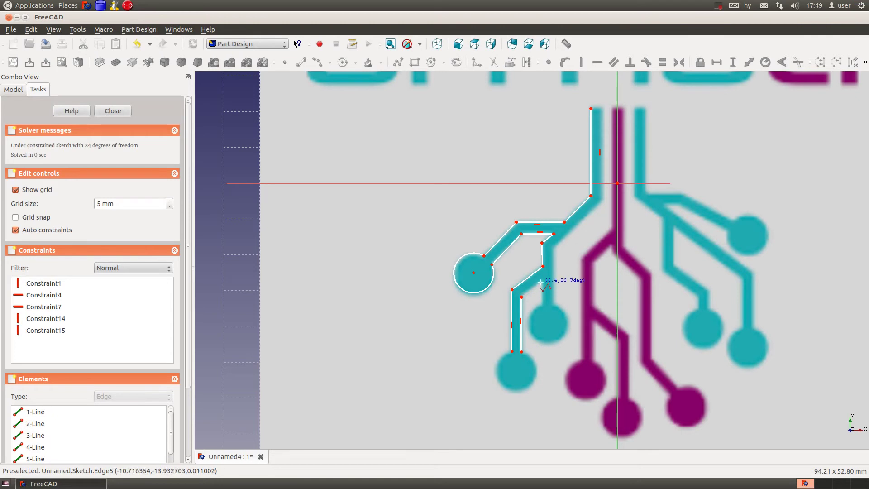
left_click(541, 283)
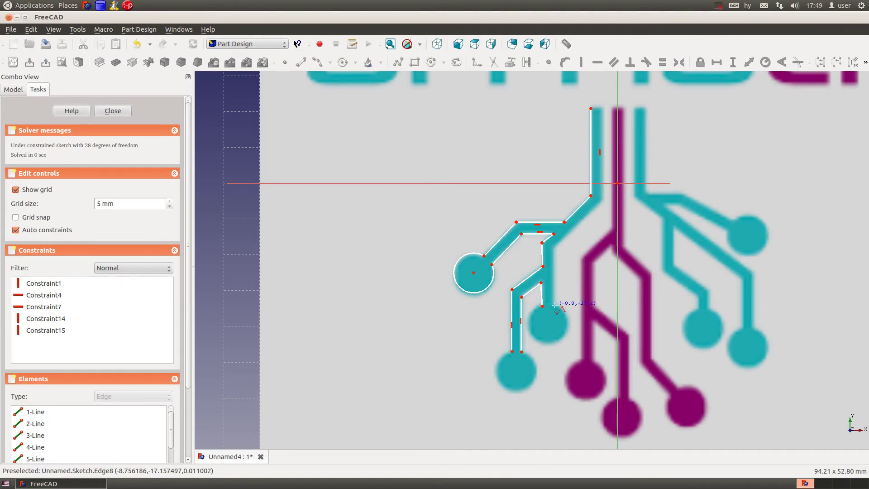
left_click(554, 245)
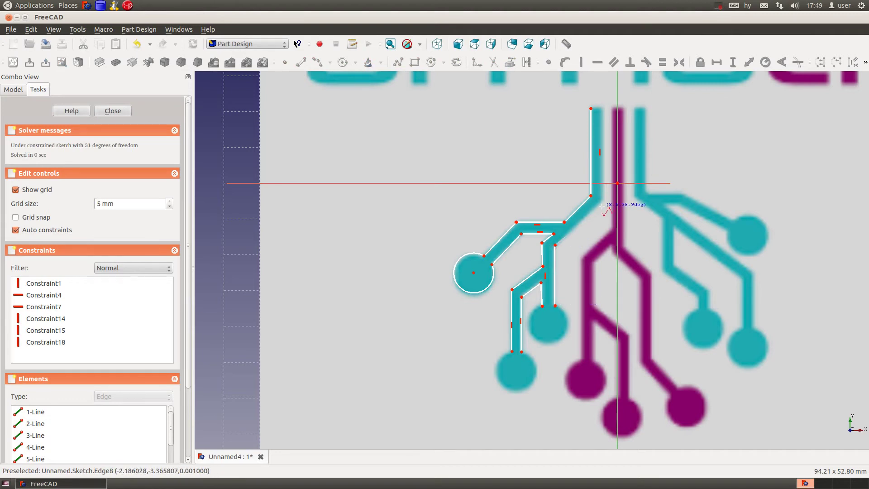
left_click(603, 109)
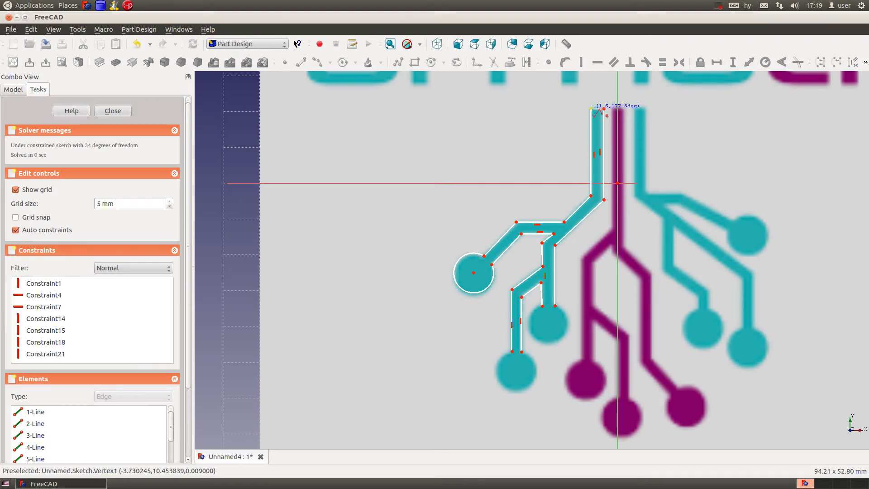
left_click(591, 109)
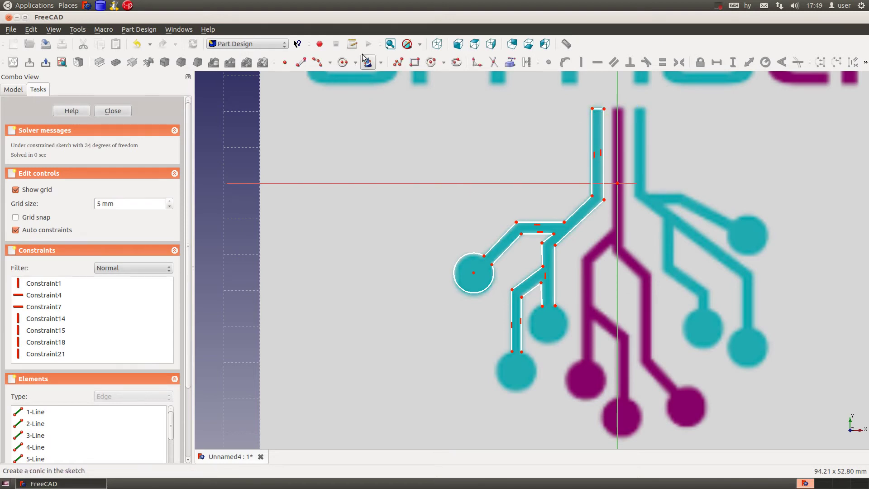
Draw a three-point circle around the lowest pad through the trace ends.
left_click(317, 62)
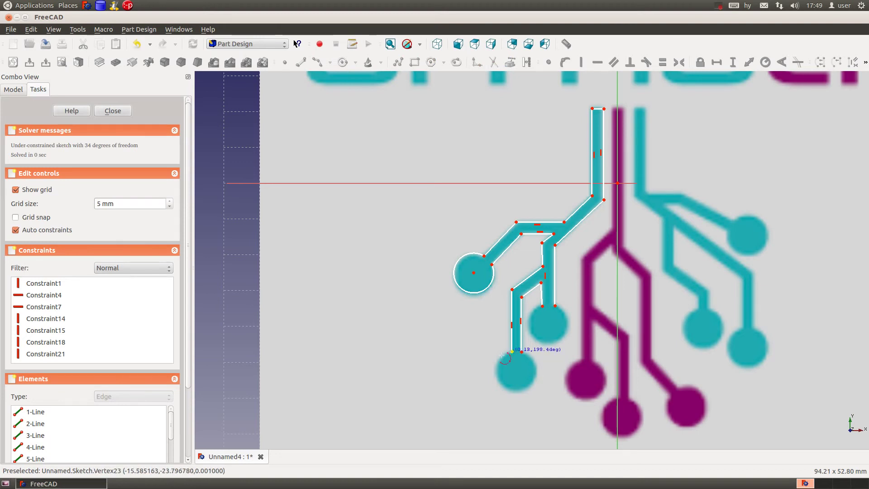
left_click(512, 351)
scroll(521, 351, "up", 3)
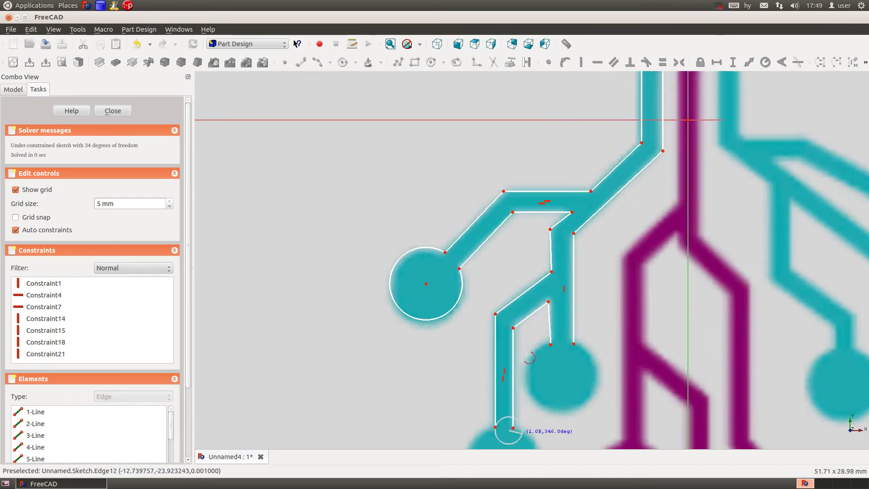
middle_click_drag(532, 360, 504, 206)
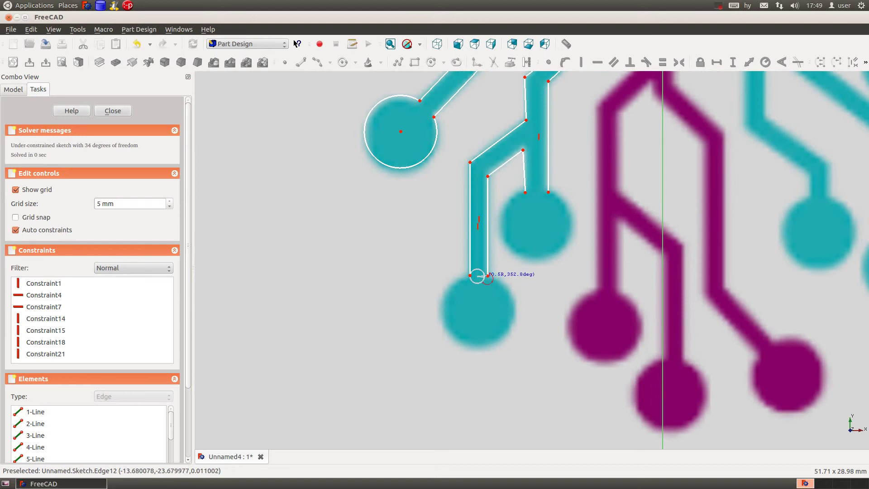
left_click(488, 276)
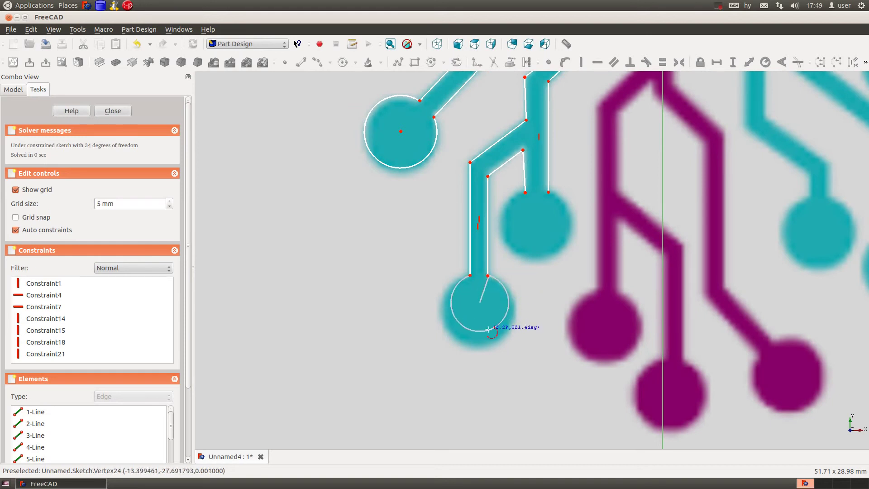
left_click(470, 275)
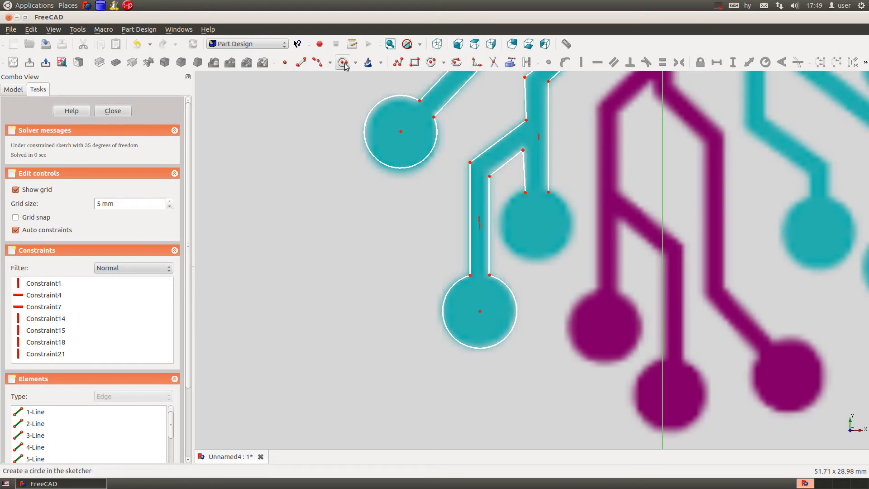
Draw a three-point circle around the middle pad, then exit circle mode.
left_click(317, 62)
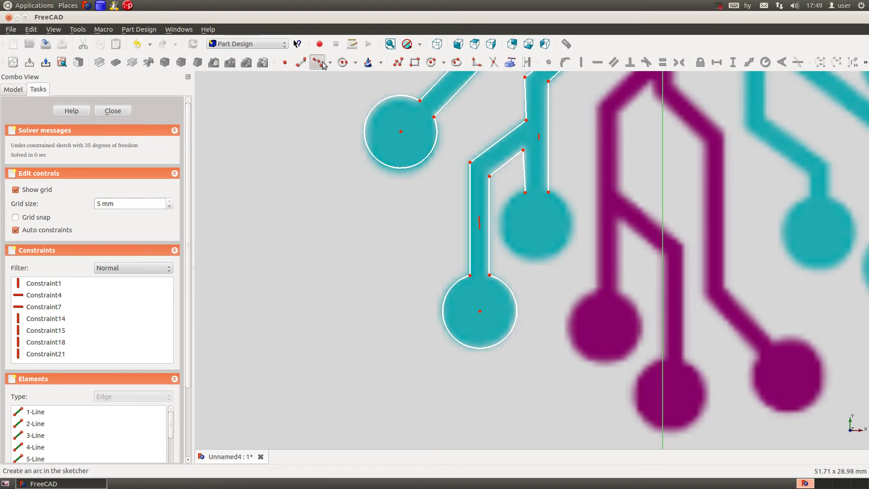
left_click(524, 193)
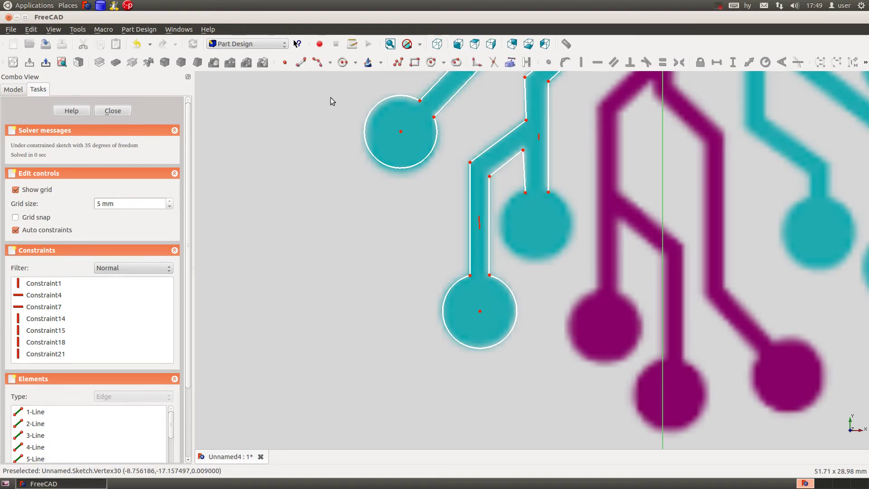
left_click(317, 62)
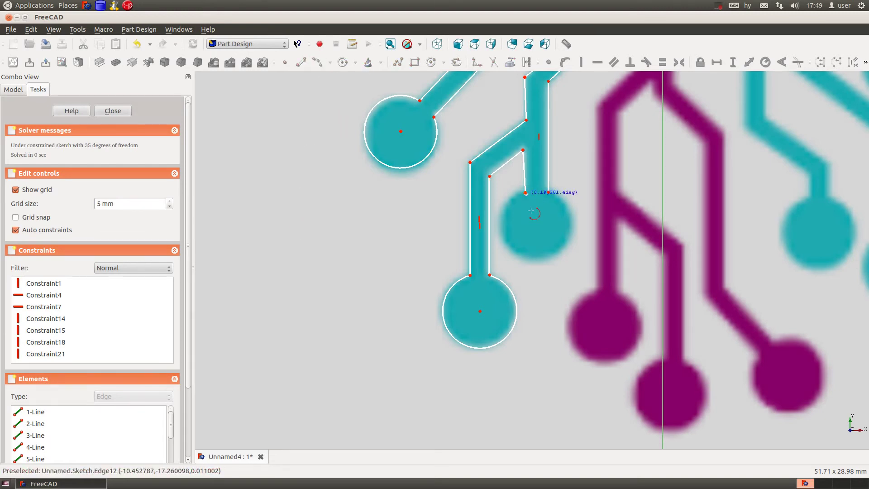
left_click(548, 192)
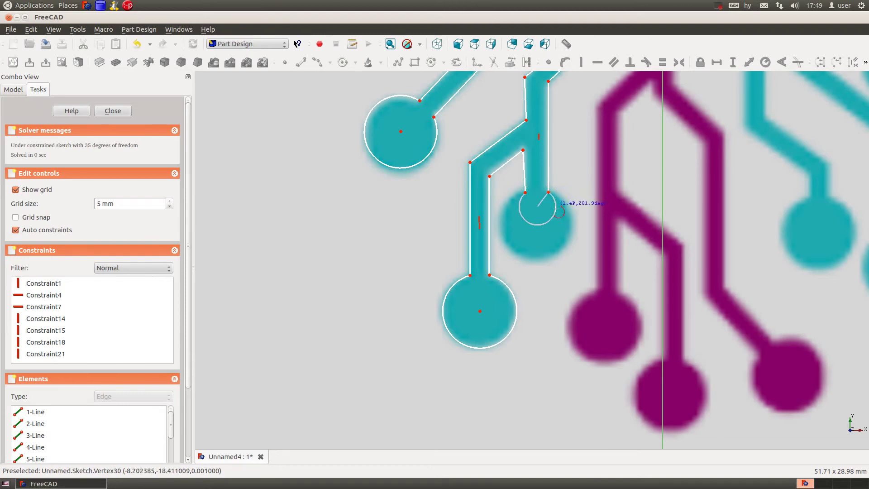
left_click(563, 247)
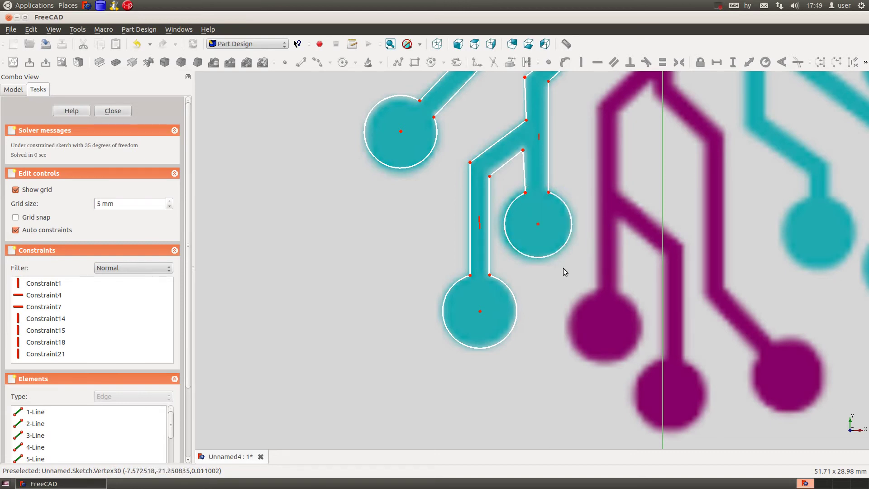
right_click(566, 294)
key("Escape")
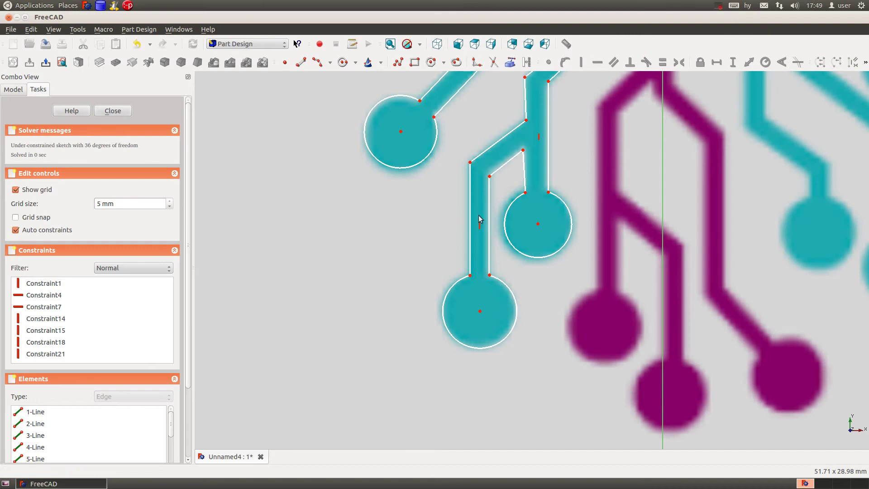
Select a trace end point and zoom the view in and out.
left_click(528, 211)
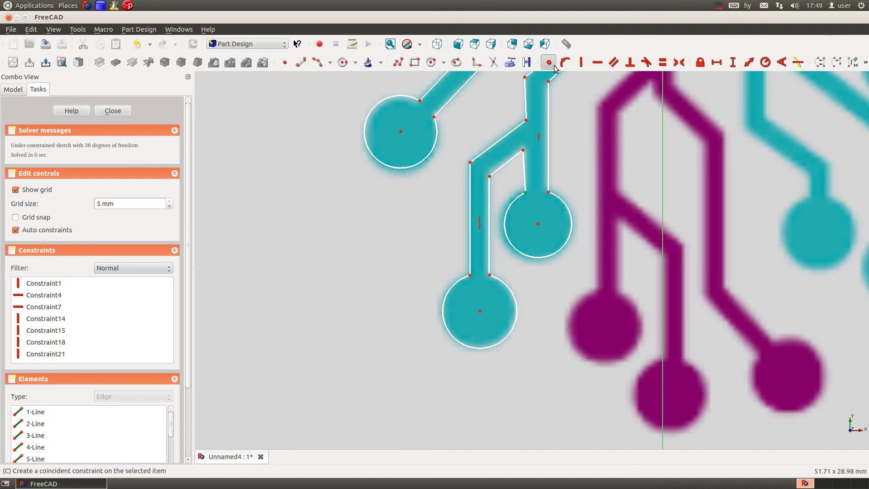
scroll(546, 322, "down", 4)
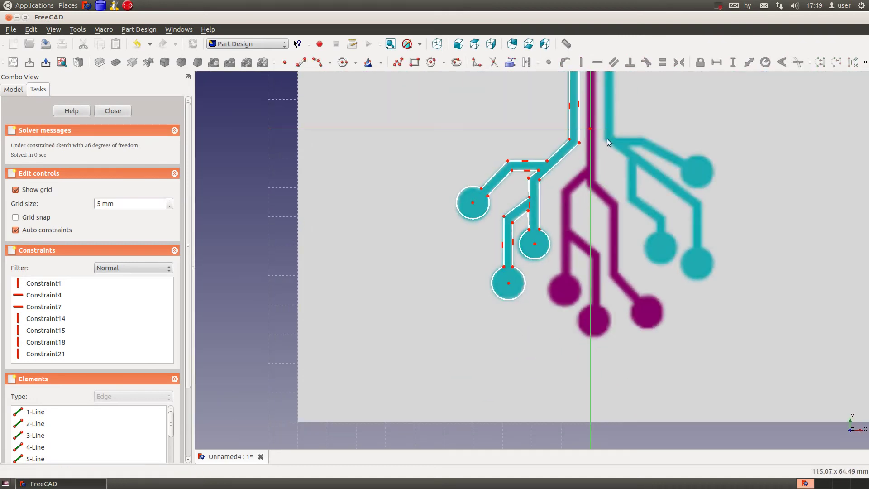
scroll(525, 292, "down", 3)
scroll(525, 291, "up", 2)
scroll(525, 292, "up", 3)
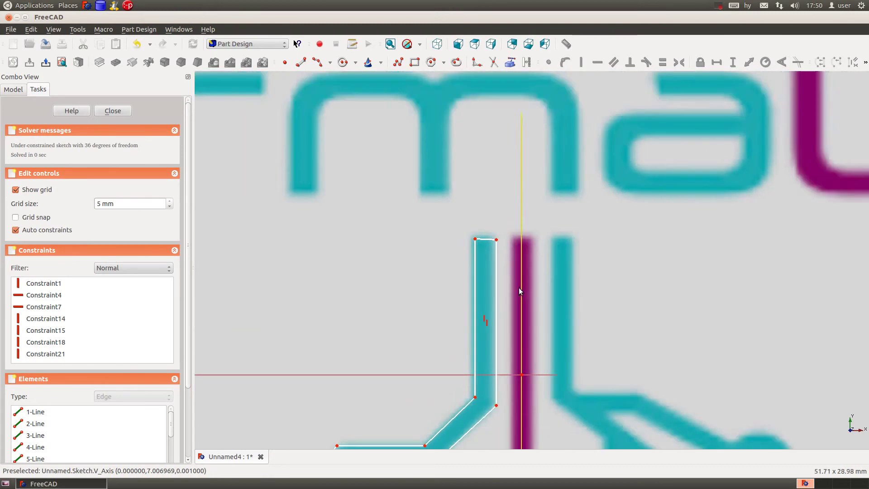
scroll(519, 289, "down", 5)
scroll(551, 345, "down", 1)
scroll(560, 354, "up", 1)
scroll(537, 301, "down", 1)
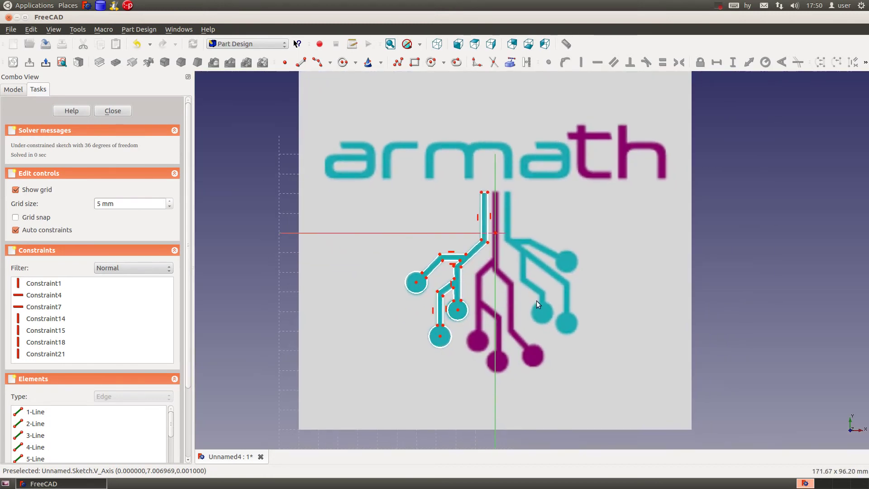
Close the sketch, preview a Pad of it, orbit to inspect, then cancel it.
left_click(113, 112)
left_click(13, 89)
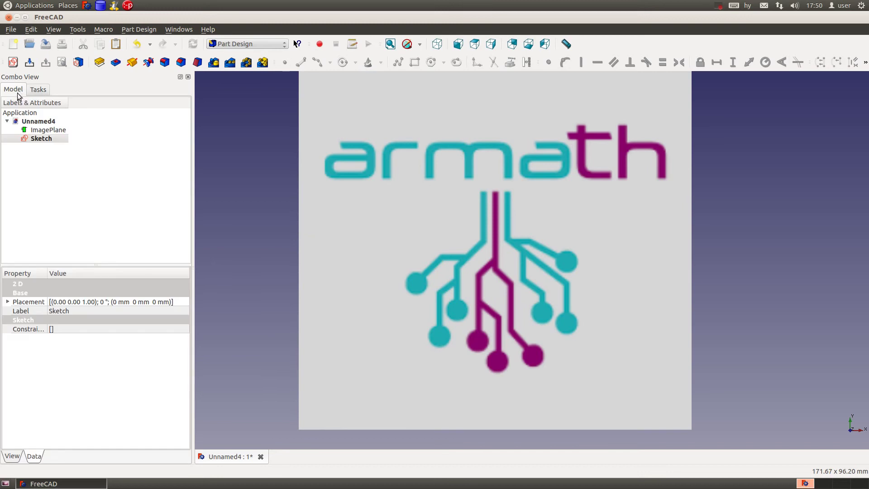
left_click(49, 138)
left_click(99, 62)
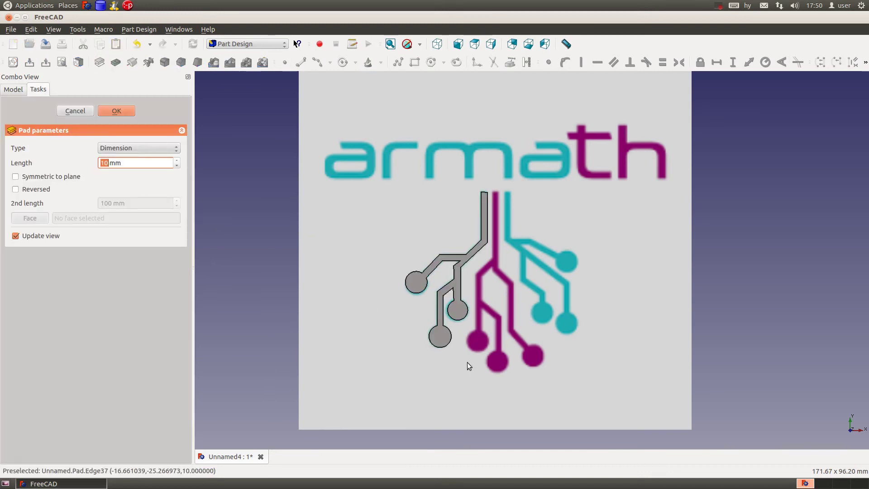
middle_click_drag(501, 341, 503, 286)
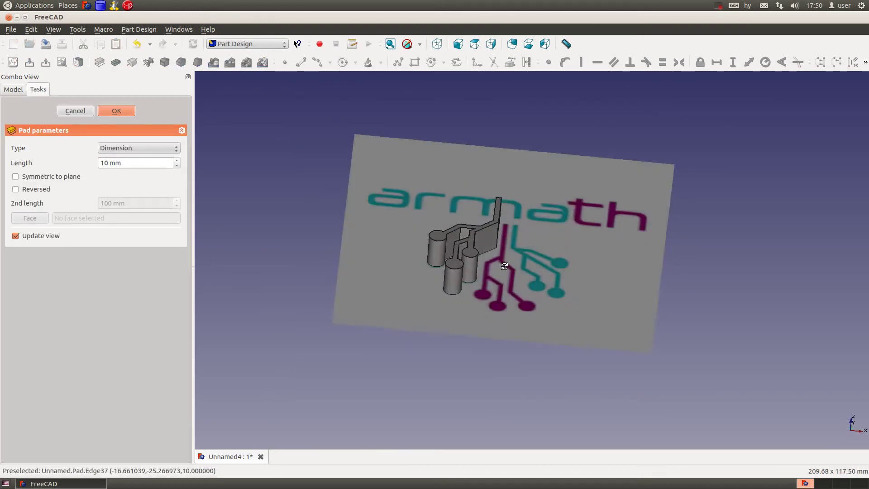
left_click(75, 111)
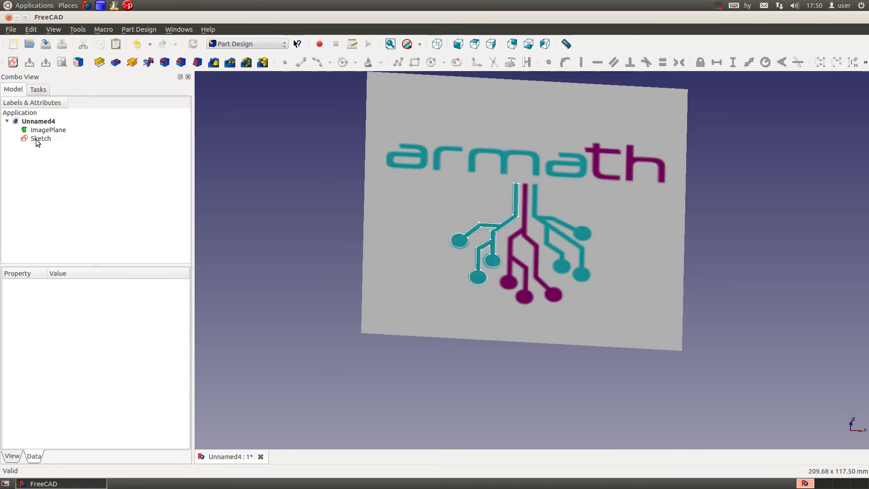
Switch to the Part workbench and extrude the Sketch along direction -1, 0, 3.
left_click(262, 44)
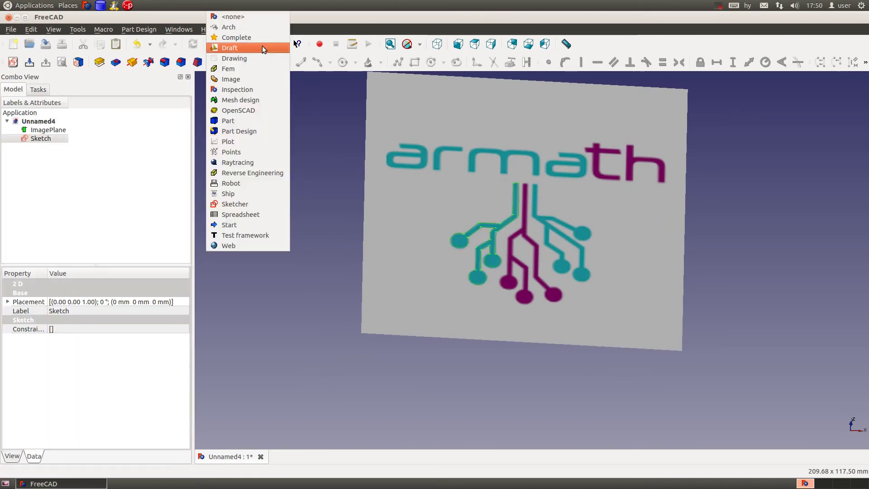
left_click(256, 121)
left_click(27, 138)
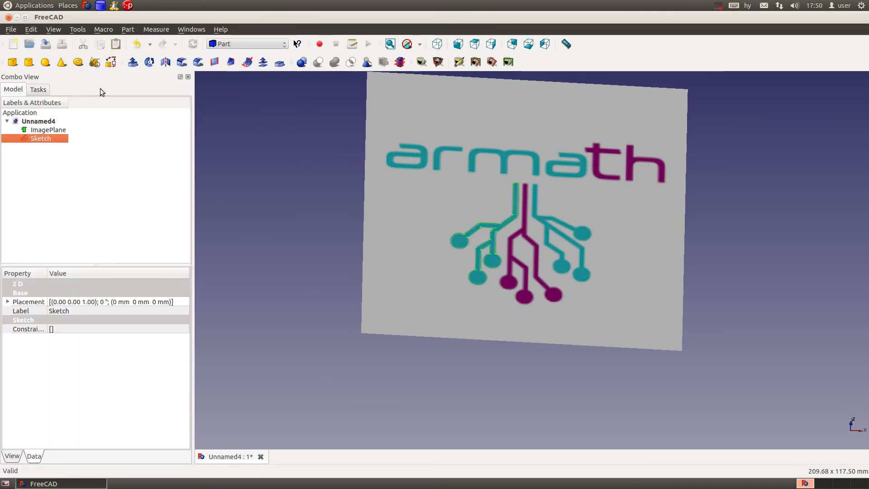
left_click(133, 62)
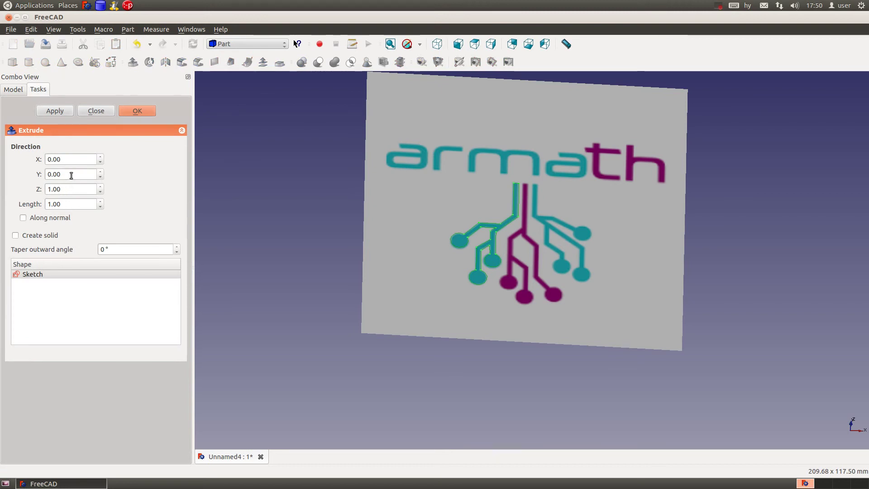
left_click(45, 175)
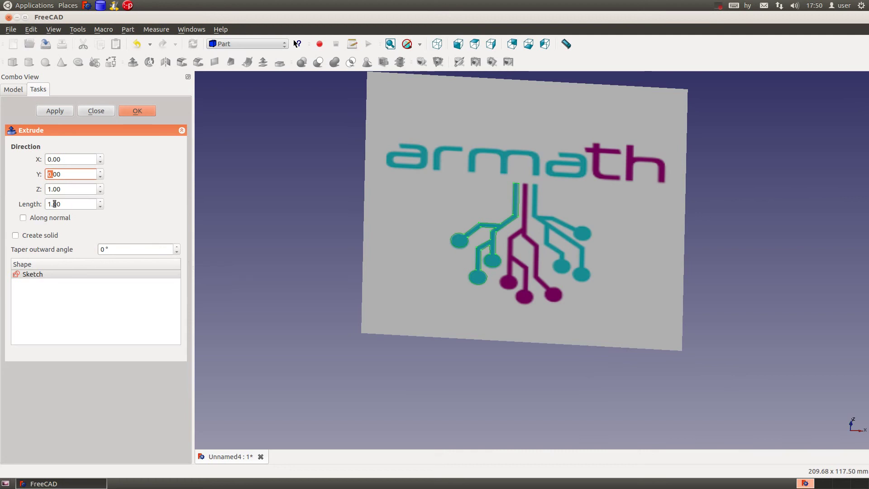
left_click(100, 162)
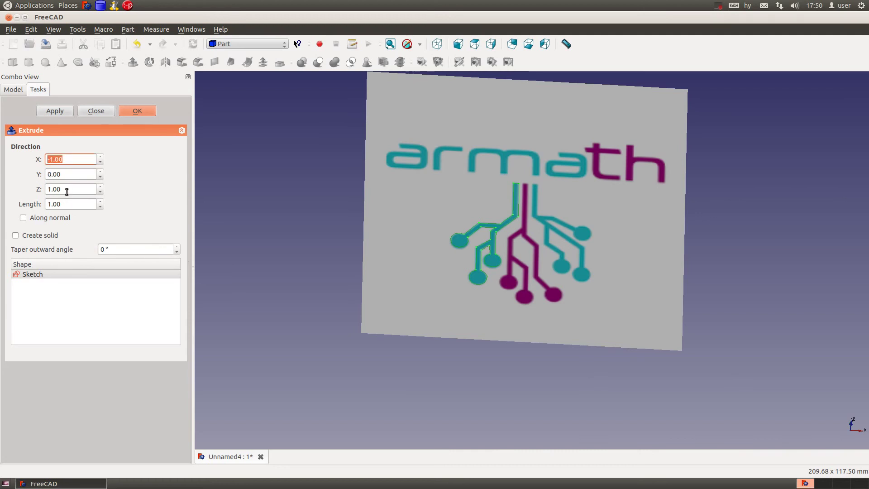
left_click_drag(66, 191, 43, 195)
type("3")
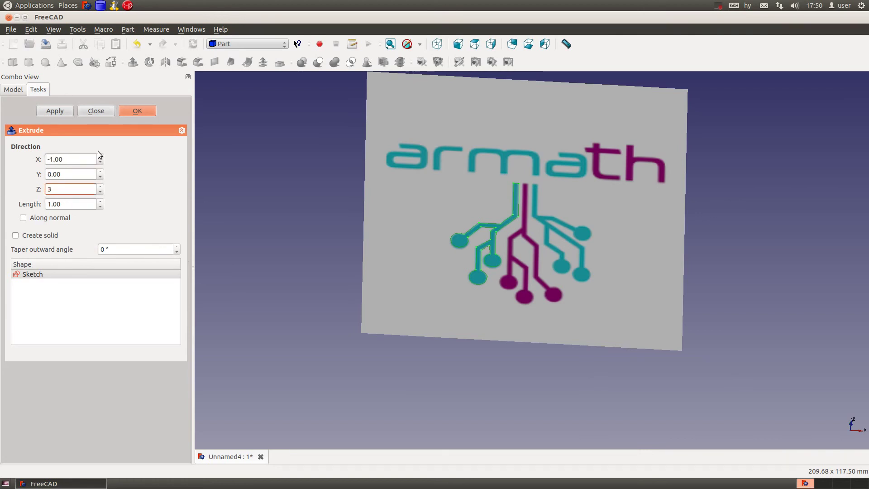
left_click(149, 109)
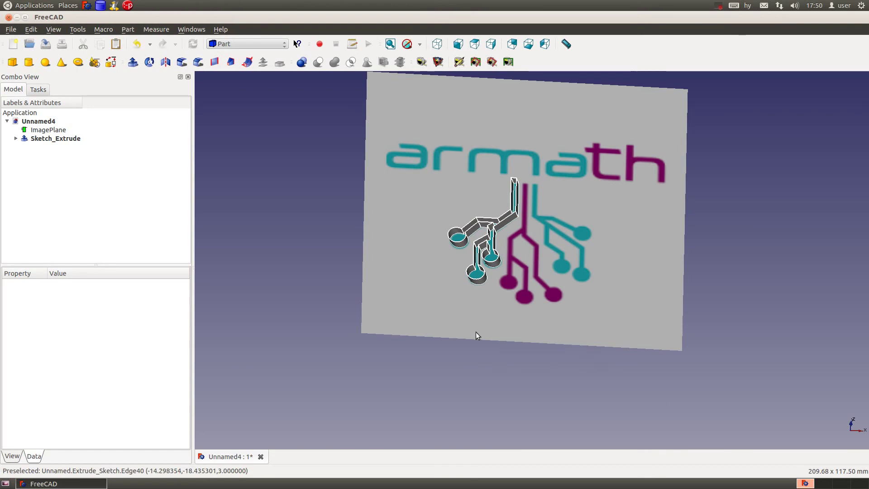
Inspect the trial Sketch_Extrude, then delete it.
middle_click_drag(476, 332, 480, 362)
left_click(77, 138)
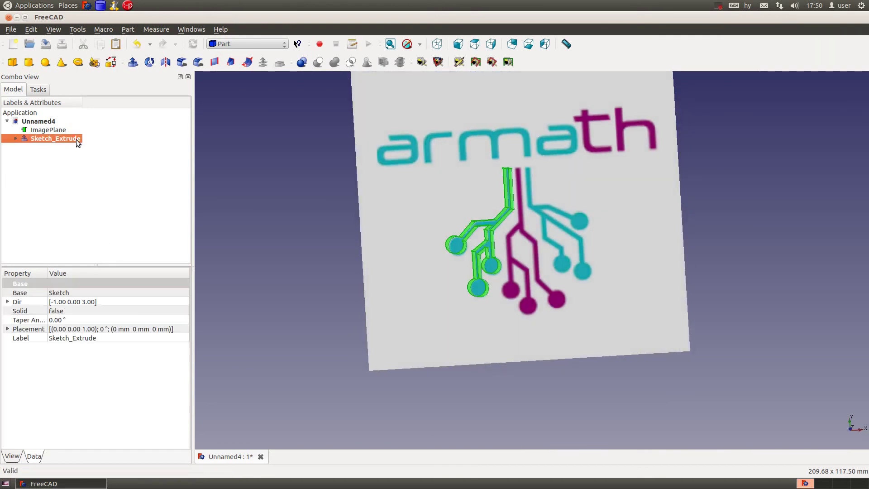
key("Delete")
Extrude the Sketch as a solid along direction 0, -1, 3 and inspect the result.
left_click(37, 139)
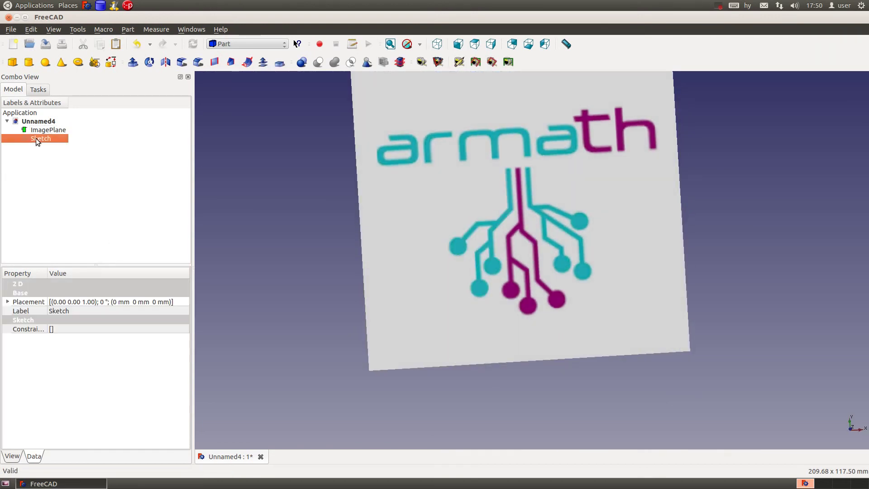
left_click(133, 62)
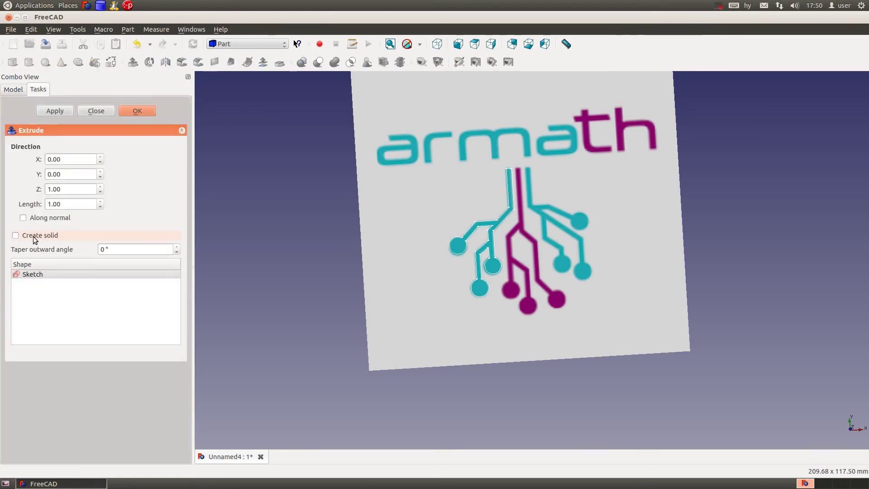
left_click(100, 186)
left_click(100, 187)
left_click(100, 176)
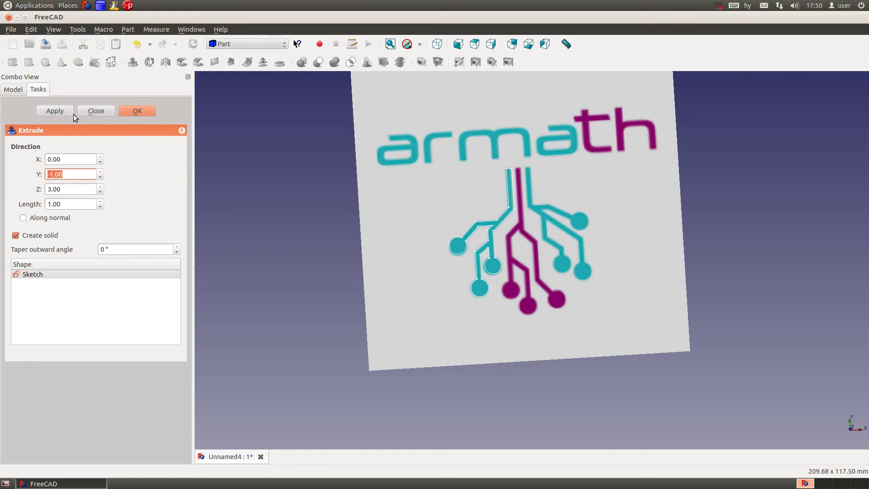
left_click(148, 115)
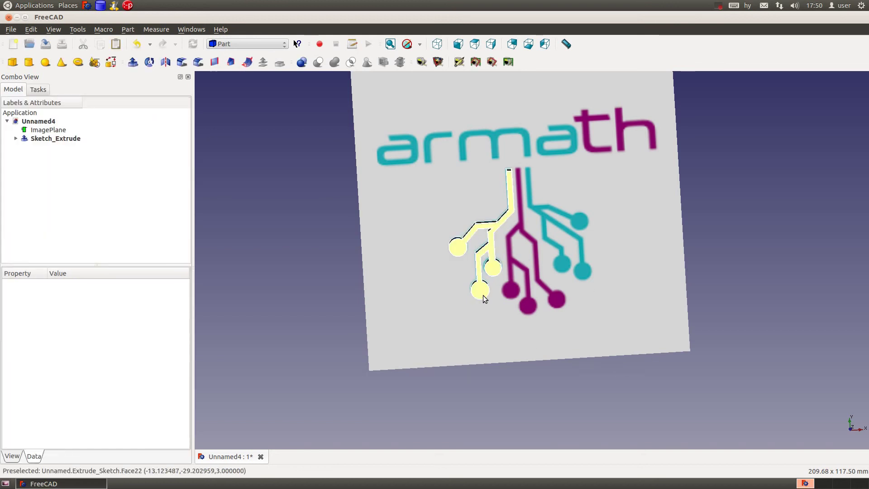
left_click(16, 138)
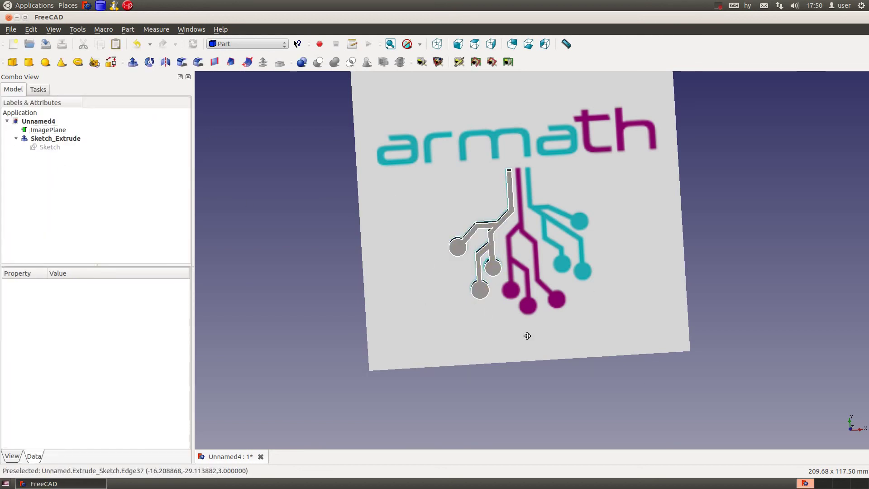
mouse_move(525, 334)
middle_mouse_down()
mouse_move(526, 316)
mouse_move(458, 314)
mouse_move(454, 333)
mouse_move(500, 343)
mouse_move(511, 357)
mouse_move(557, 353)
mouse_move(527, 329)
mouse_move(500, 324)
mouse_move(495, 344)
middle_mouse_up()
scroll(500, 316, "up", 2)
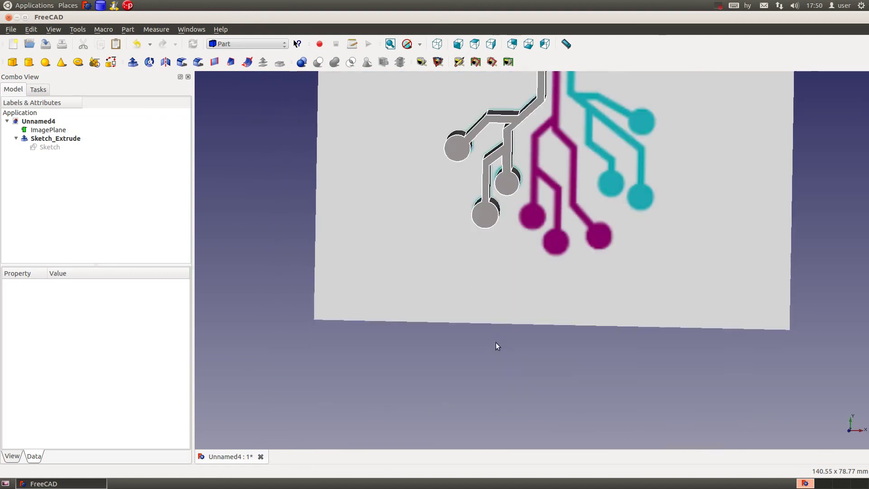
Hide ImagePlane, leaving only the teal and magenta extruded traces and pads in a tilted 3D view.
middle_click_drag(568, 193, 534, 295)
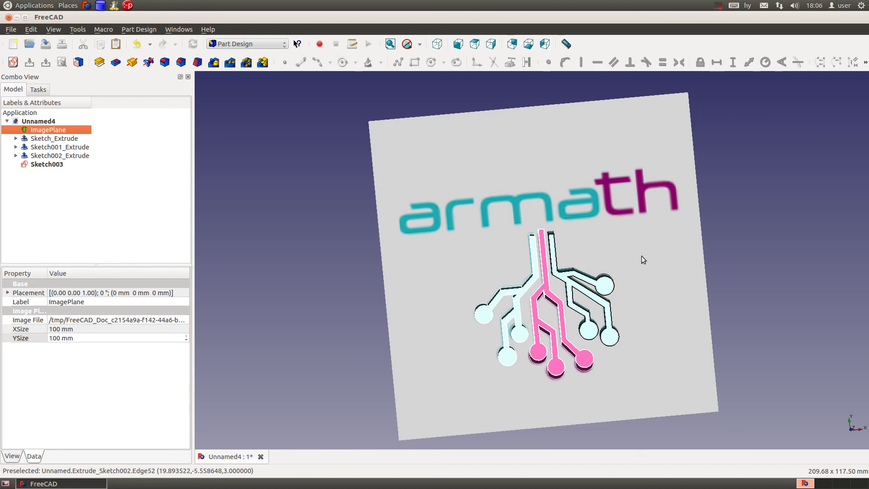
mouse_move(643, 257)
middle_mouse_down()
mouse_move(613, 288)
mouse_move(547, 227)
mouse_move(620, 210)
mouse_move(638, 217)
mouse_move(641, 263)
middle_mouse_up()
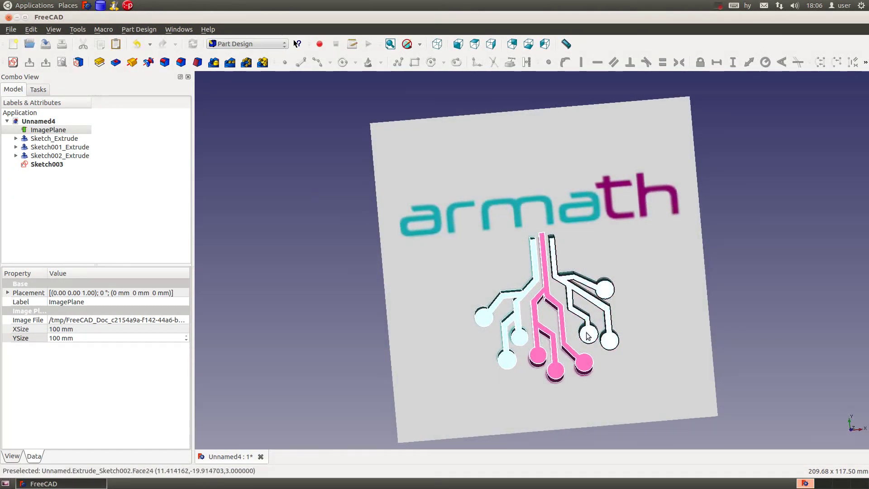
mouse_move(588, 336)
middle_mouse_down()
mouse_move(673, 247)
mouse_move(607, 317)
mouse_move(571, 317)
middle_mouse_up()
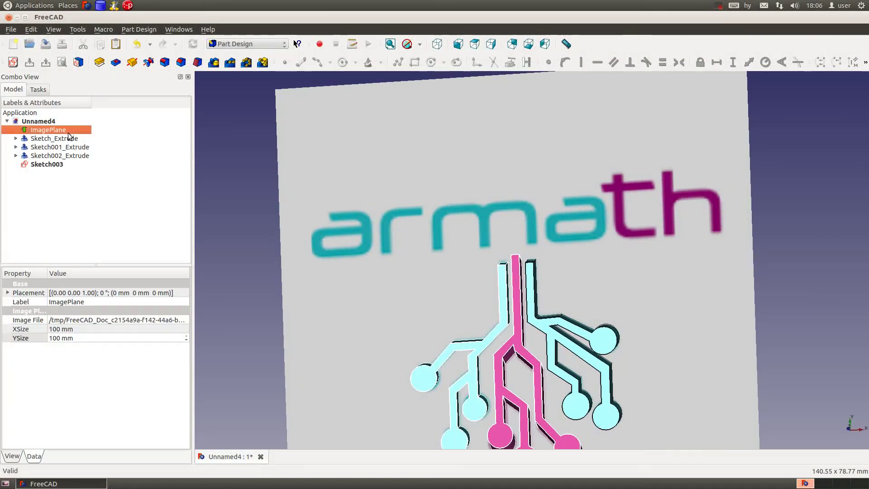
key("space")
key("space")
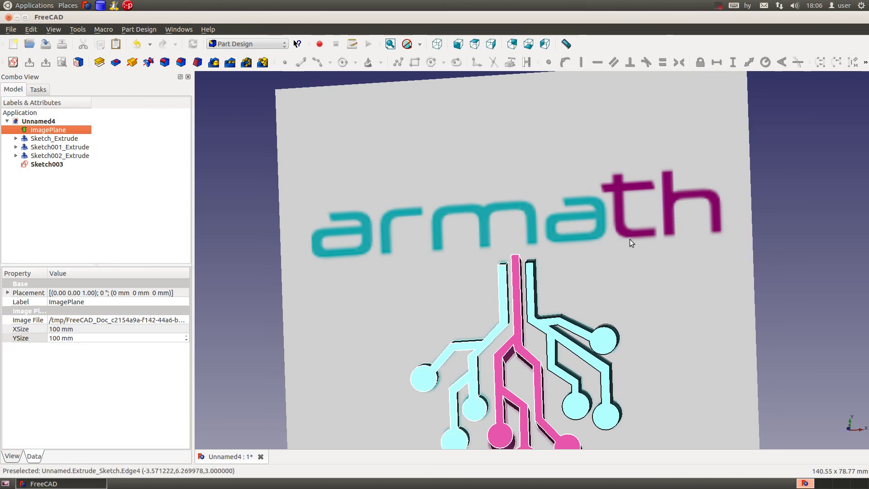
middle_click_drag(656, 195, 575, 260)
key("space")
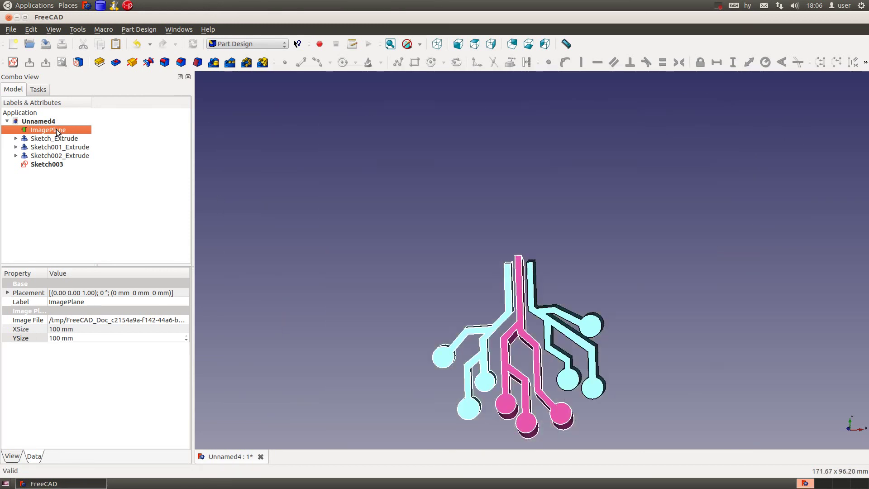
mouse_move(643, 257)
middle_mouse_down()
mouse_move(564, 193)
mouse_move(420, 328)
mouse_move(385, 317)
mouse_move(397, 287)
mouse_move(376, 276)
mouse_move(401, 191)
middle_mouse_up()
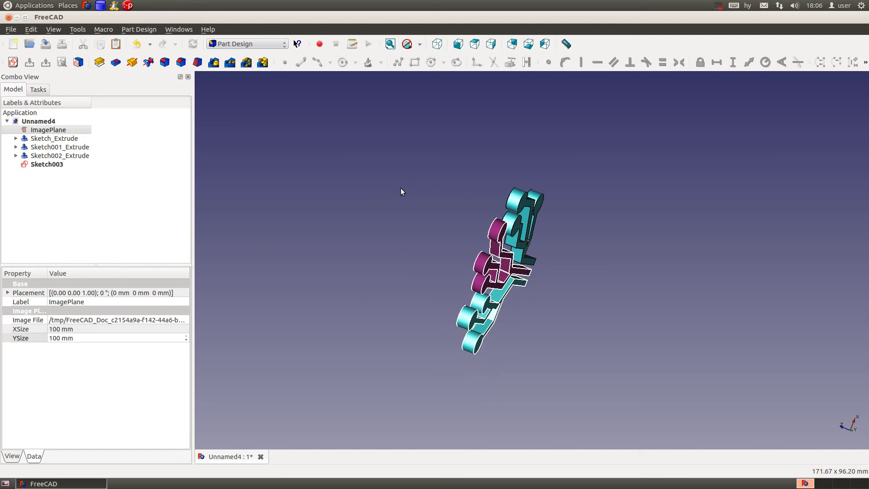